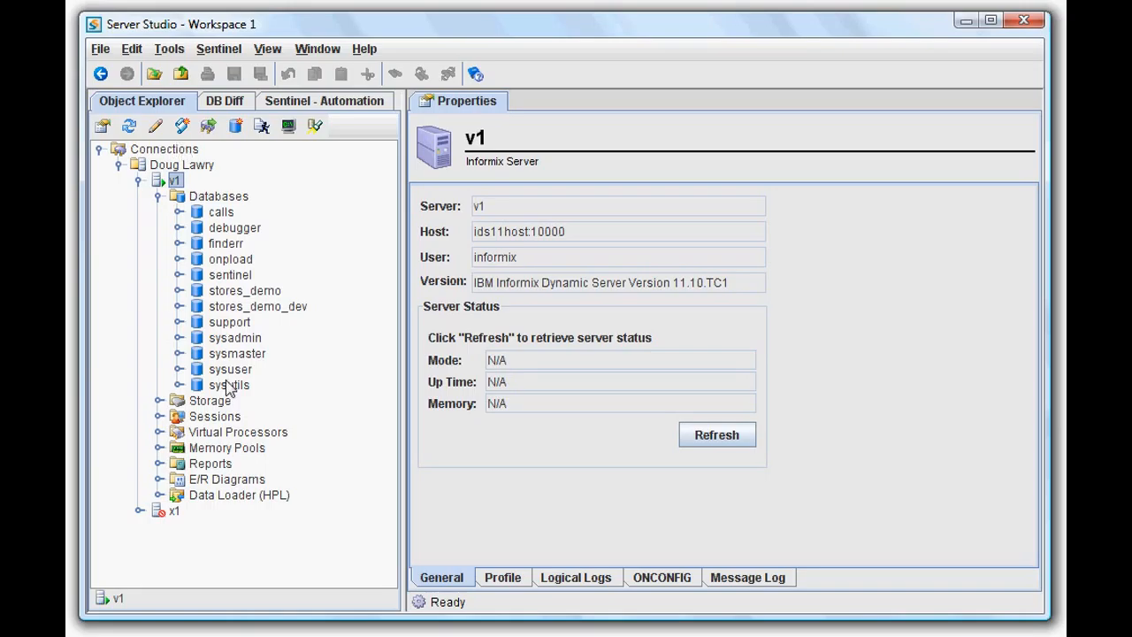
# Check the database sizes on server v1 and refresh the server's status information.
pyautogui.click(209, 200)
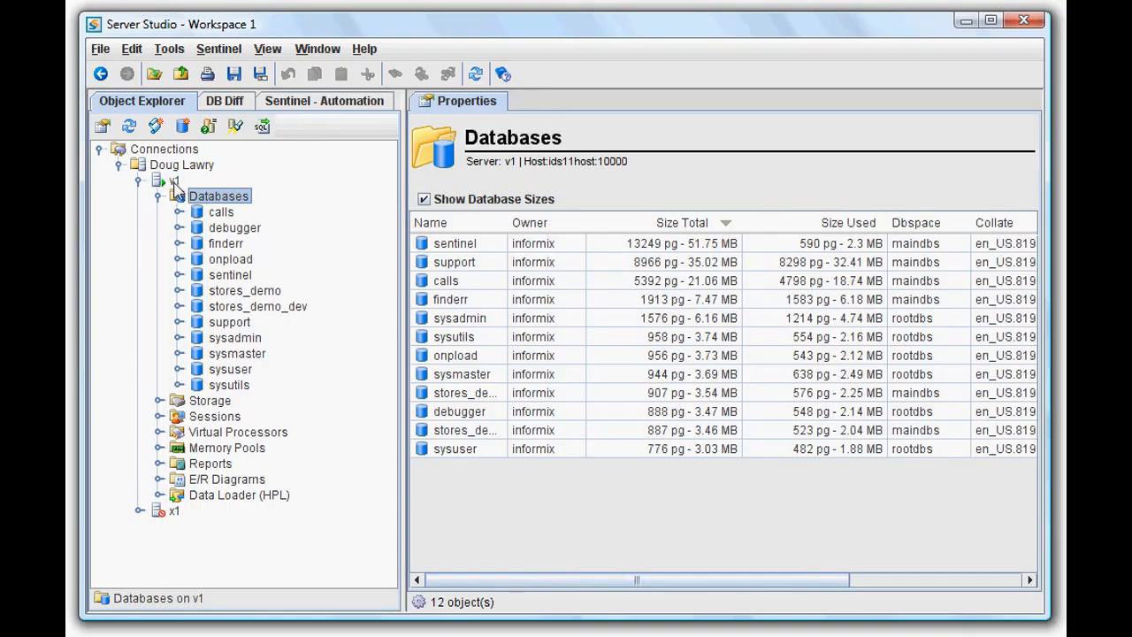
pyautogui.click(174, 181)
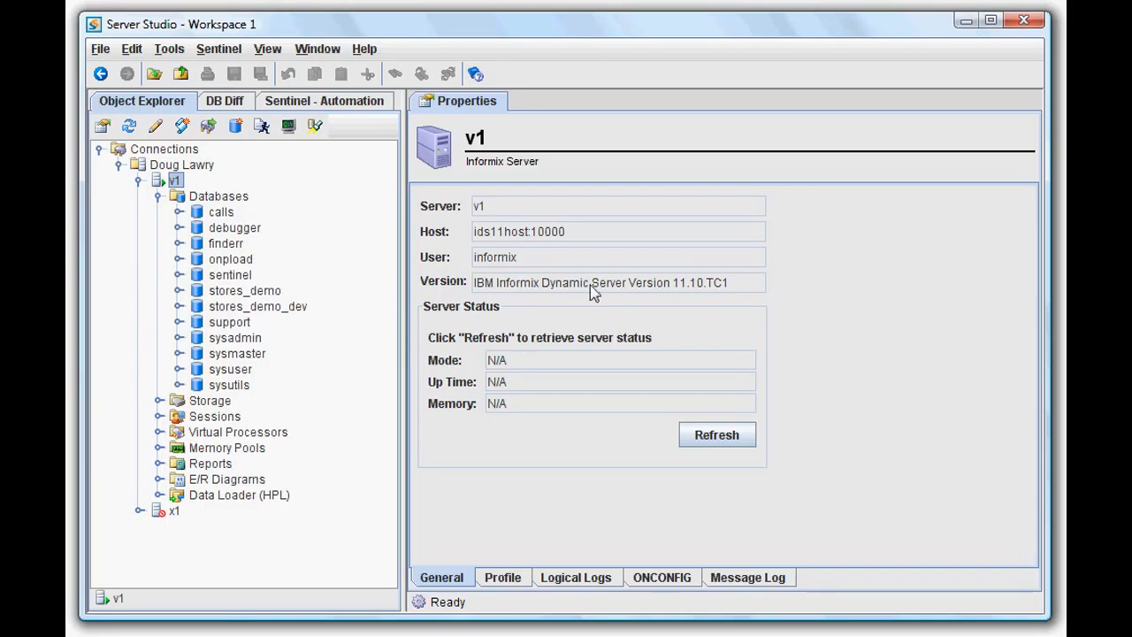
pyautogui.click(719, 439)
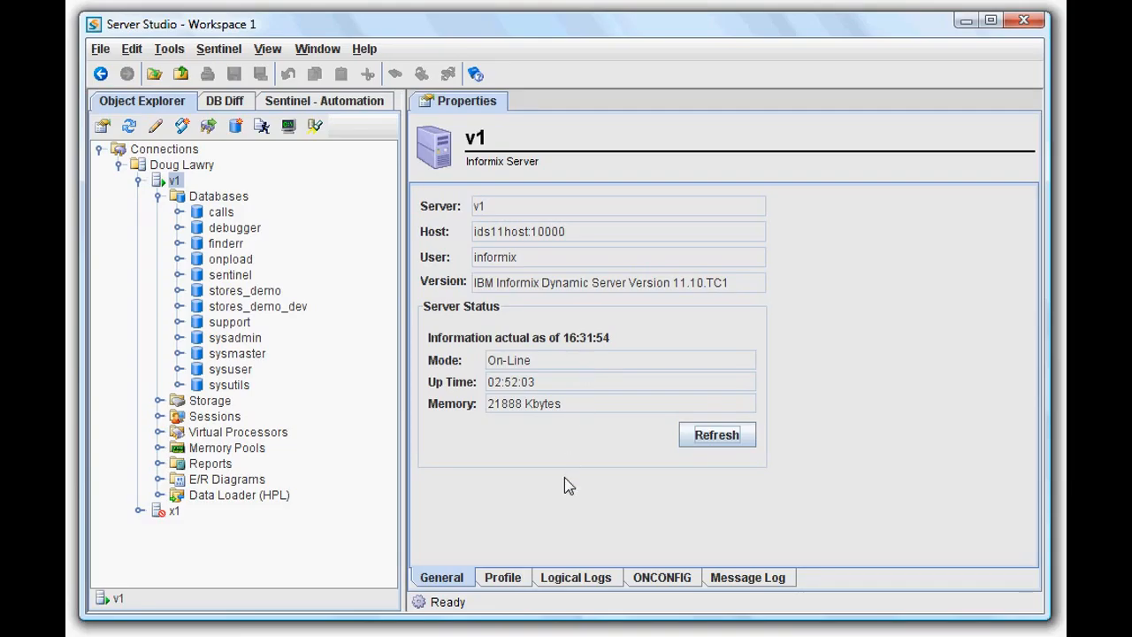
# Examine server v1's profile statistics, logical logs, ONCONFIG parameters and message log through to its latest entries.
pyautogui.click(510, 579)
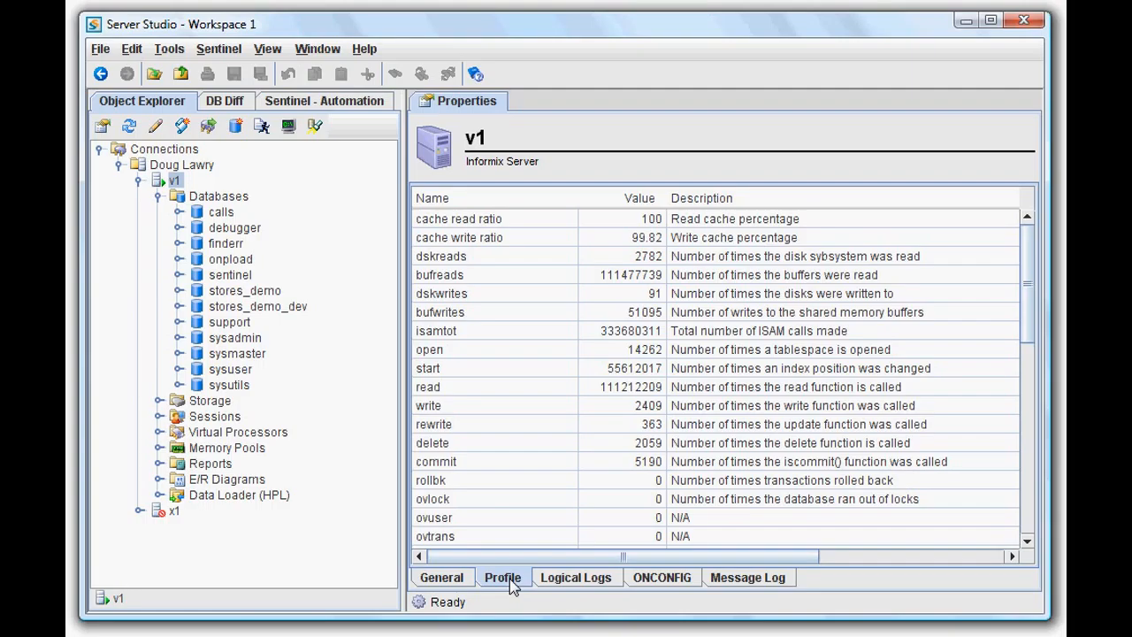
pyautogui.click(562, 586)
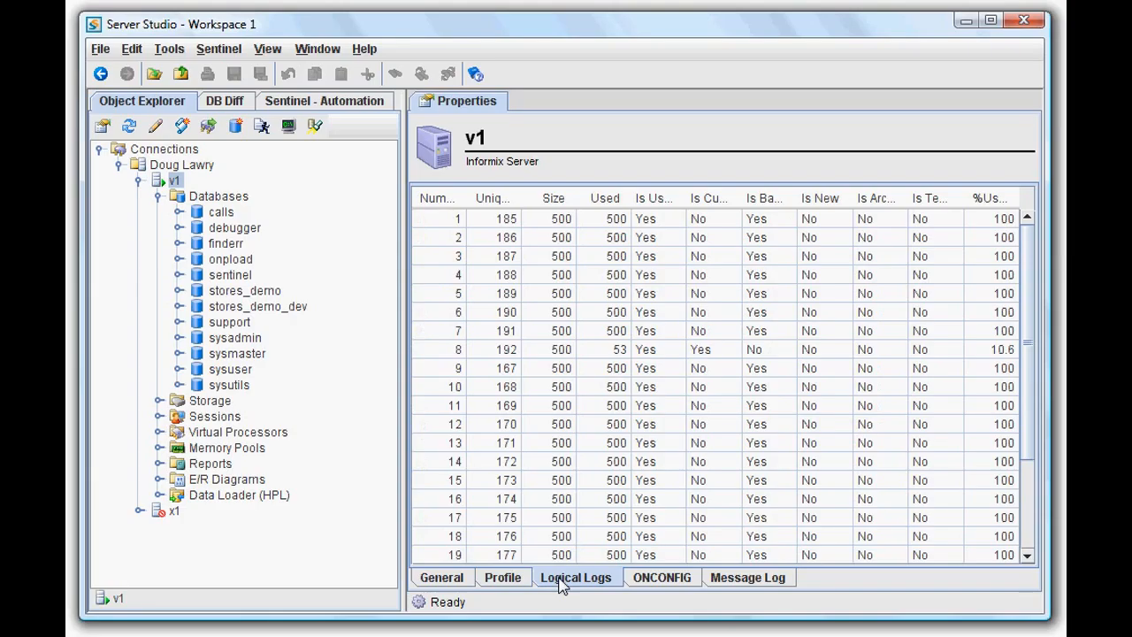
pyautogui.click(652, 586)
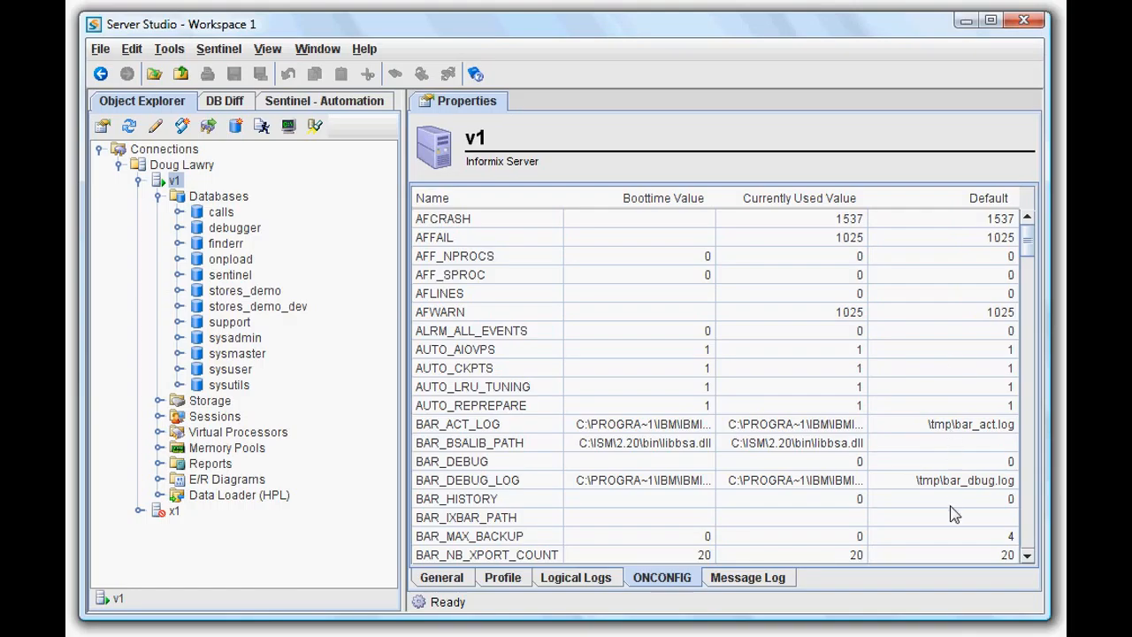
pyautogui.click(1031, 536)
pyautogui.click(1030, 536)
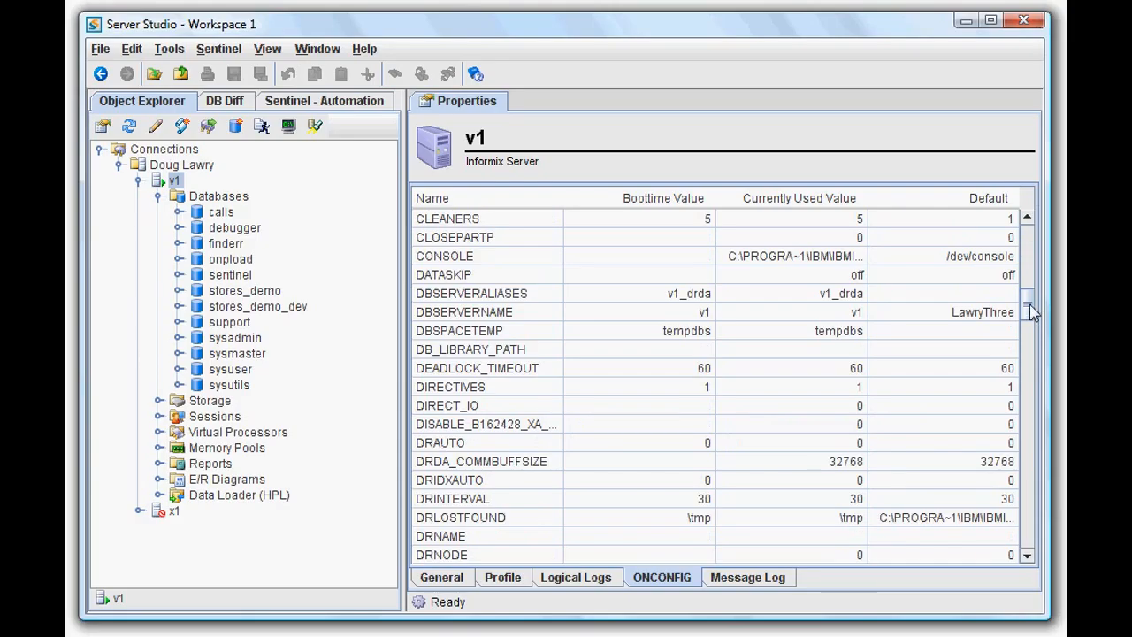
pyautogui.moveTo(1030, 311); pyautogui.dragTo(1031, 370)
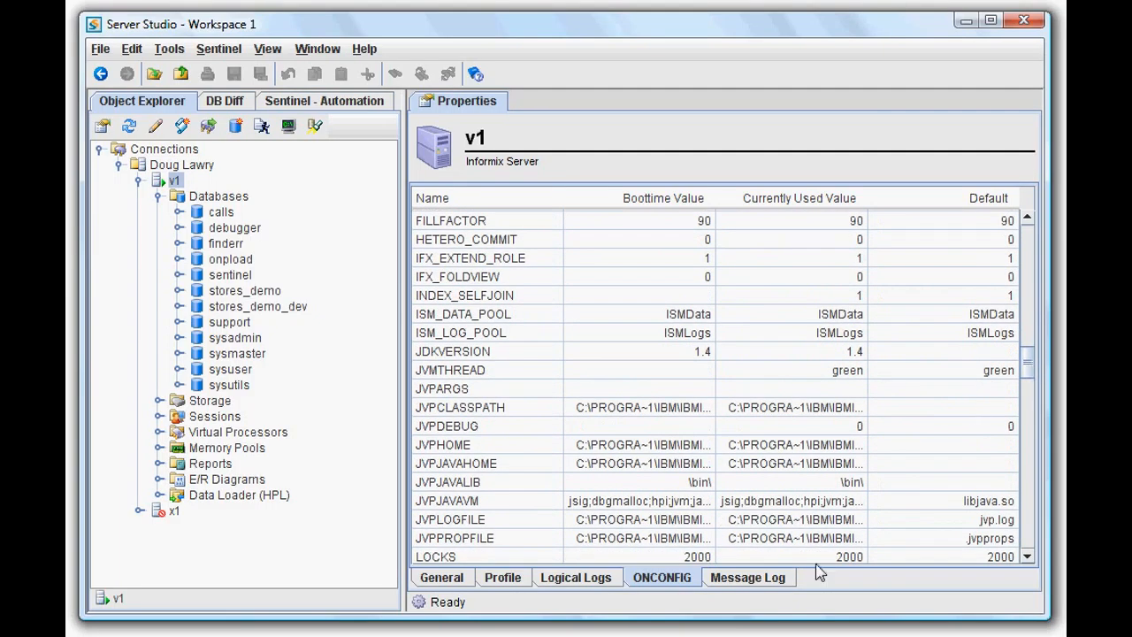
pyautogui.click(775, 584)
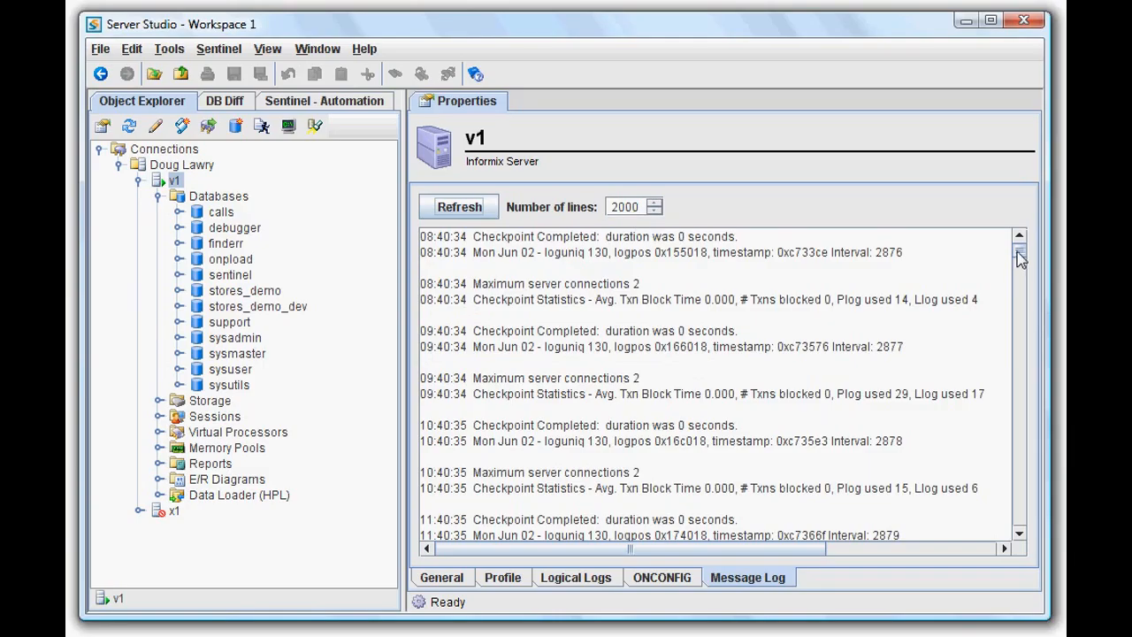
pyautogui.moveTo(1020, 257); pyautogui.dragTo(1019, 533)
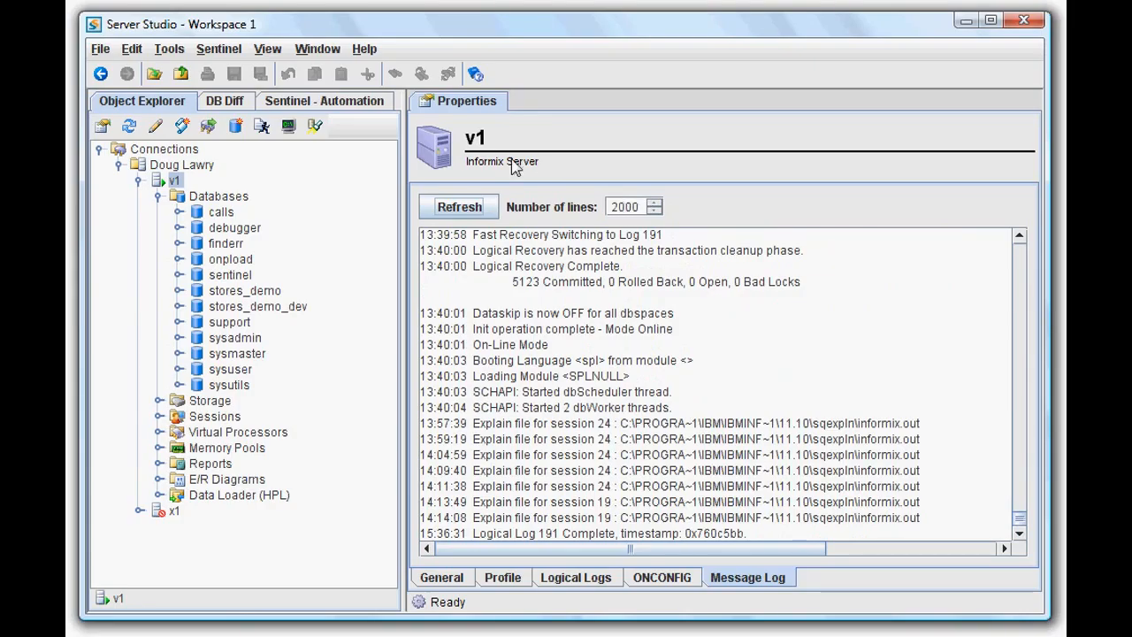
# Expand the stores_demo database on v1 and collapse its Routines (SPL) and Views folders to show its object categories.
pyautogui.click(219, 196)
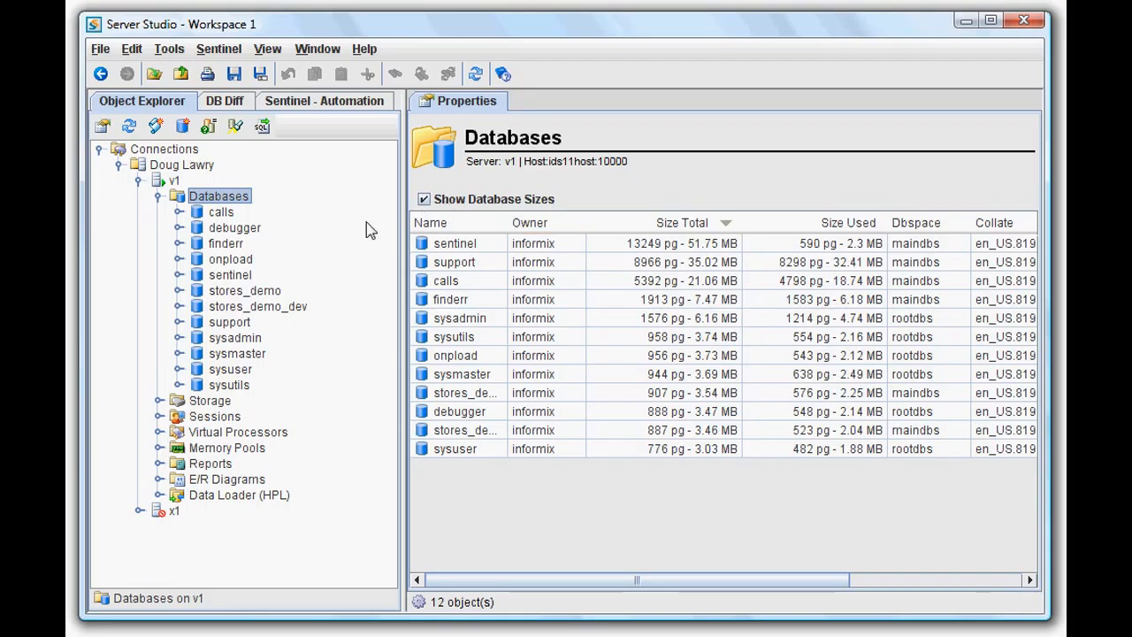
pyautogui.click(180, 291)
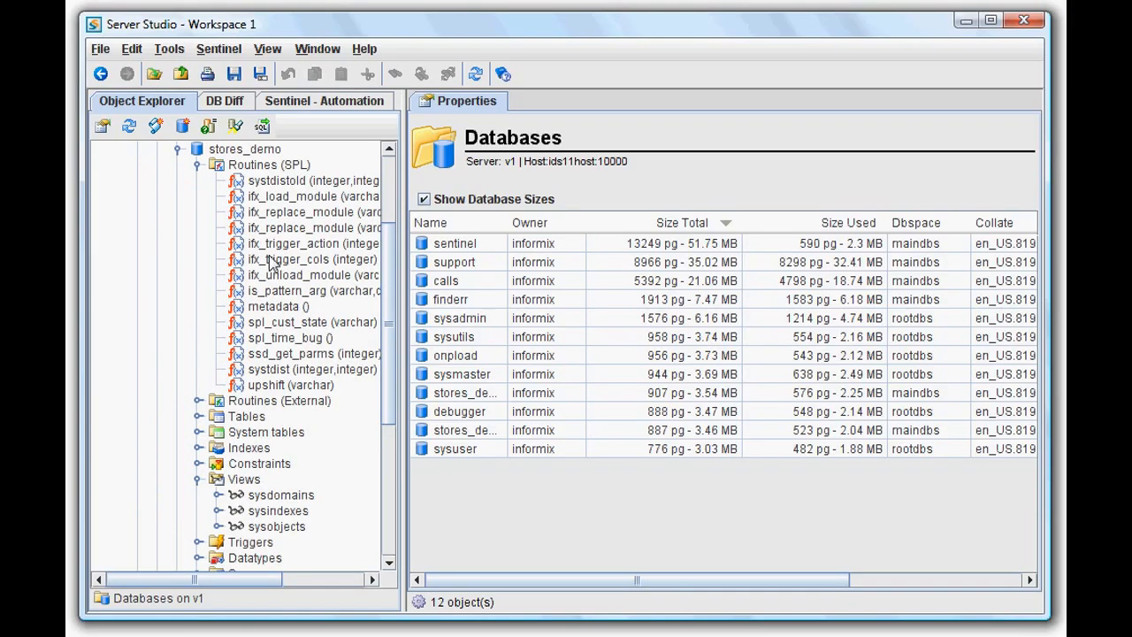
pyautogui.moveTo(390, 259); pyautogui.dragTo(391, 188)
pyautogui.click(197, 307)
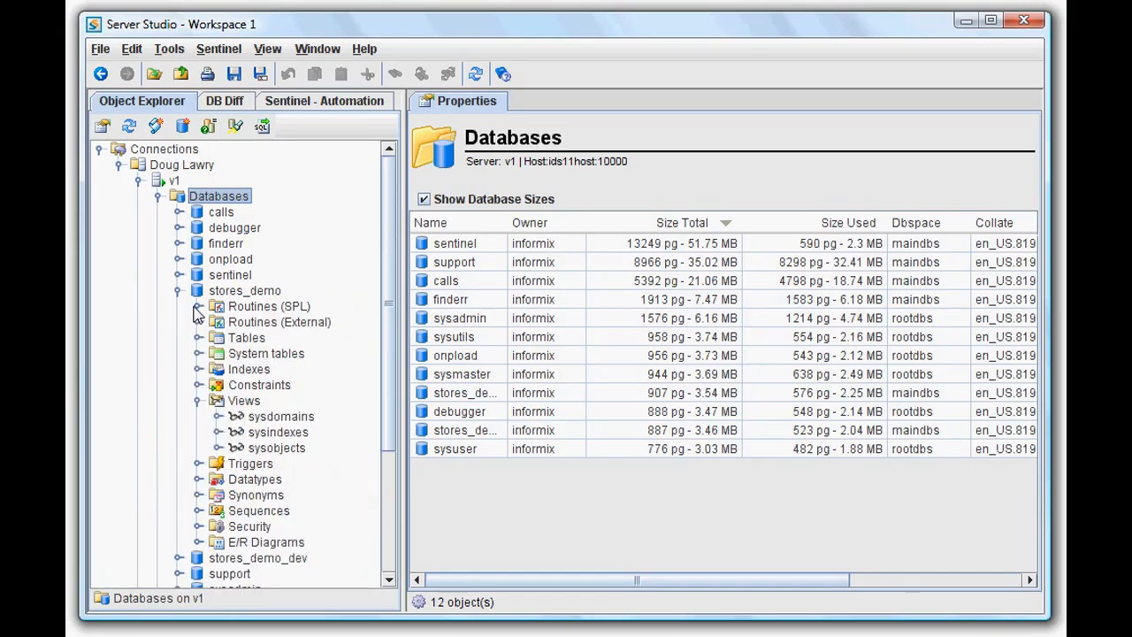
pyautogui.click(198, 401)
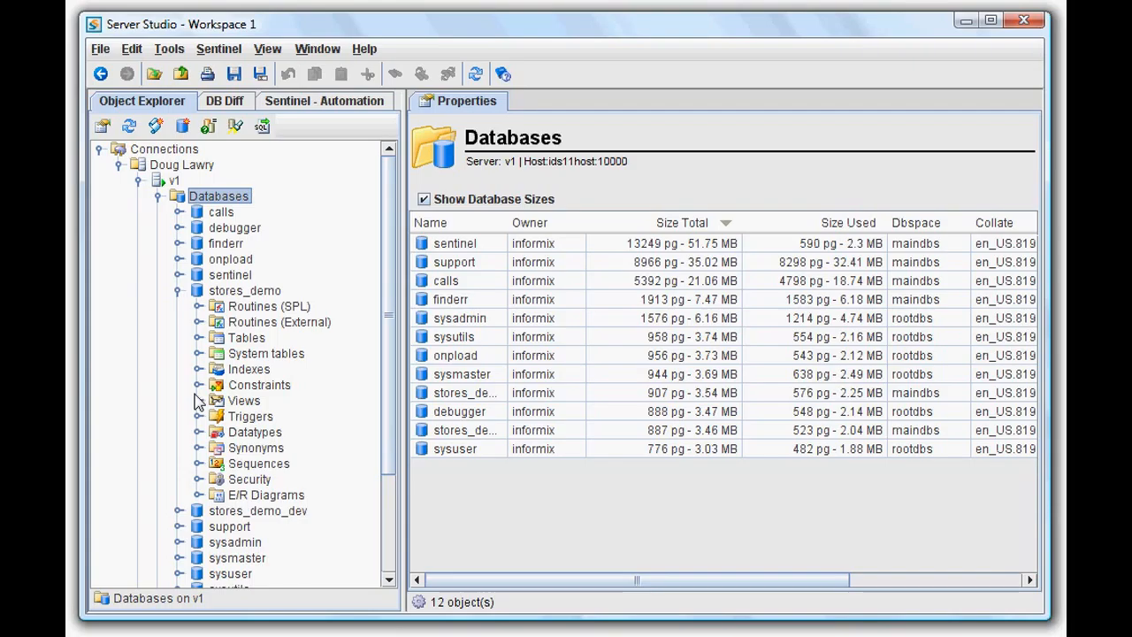
# Examine the source code, permissions, dependencies and execution plan of the spl_cust_state routine in stores_demo.
pyautogui.click(266, 309)
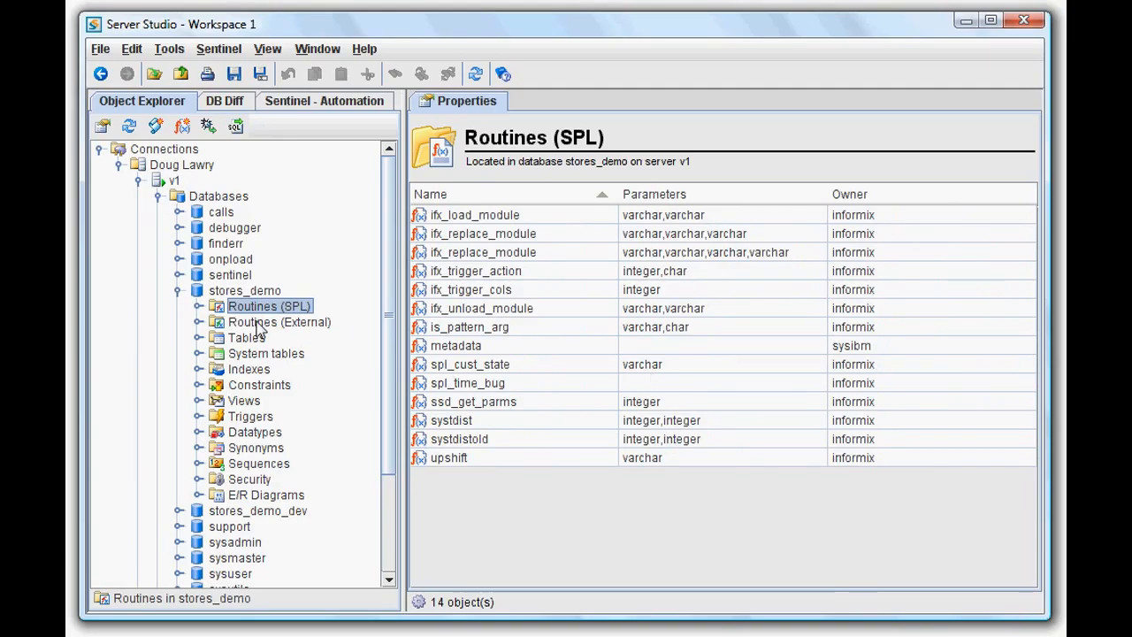
pyautogui.click(198, 306)
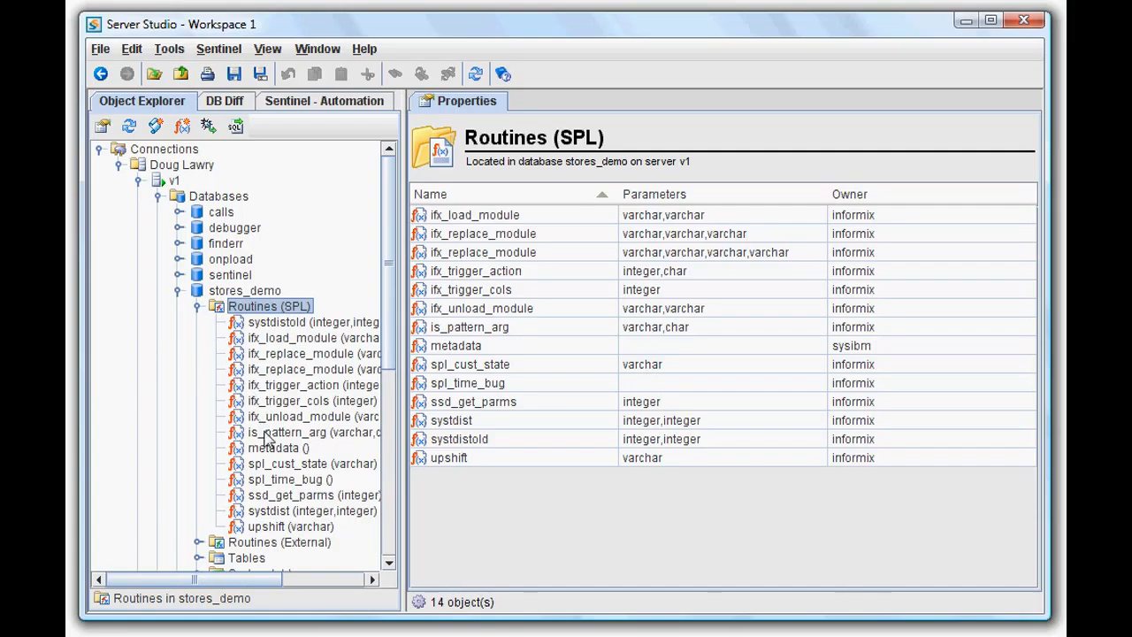
pyautogui.click(306, 465)
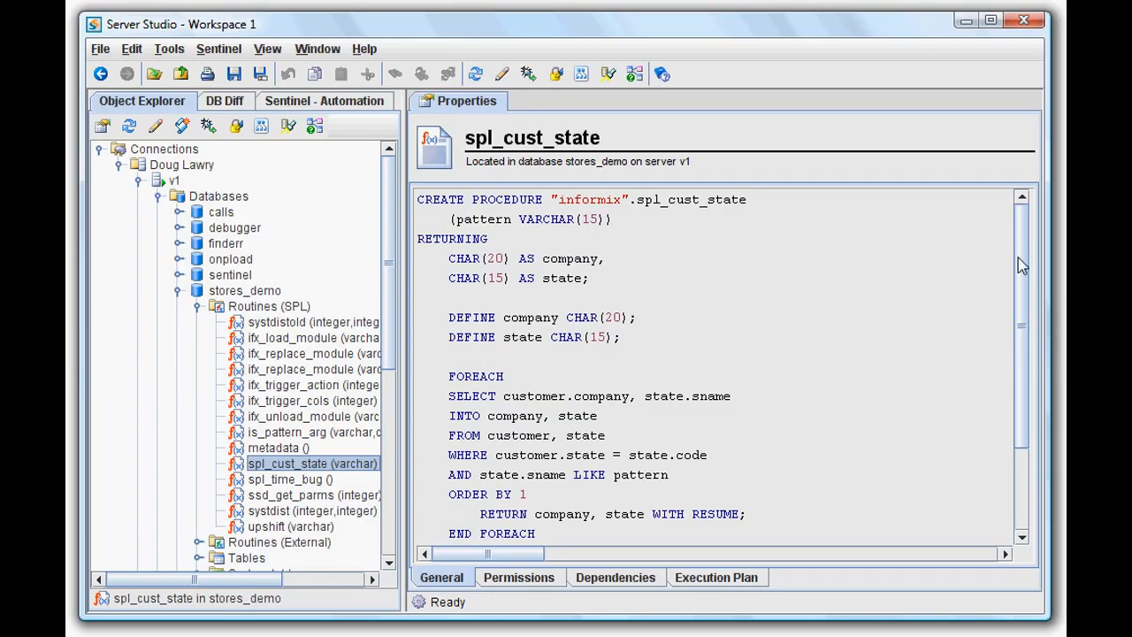
pyautogui.moveTo(1024, 267); pyautogui.dragTo(1014, 175)
pyautogui.click(521, 584)
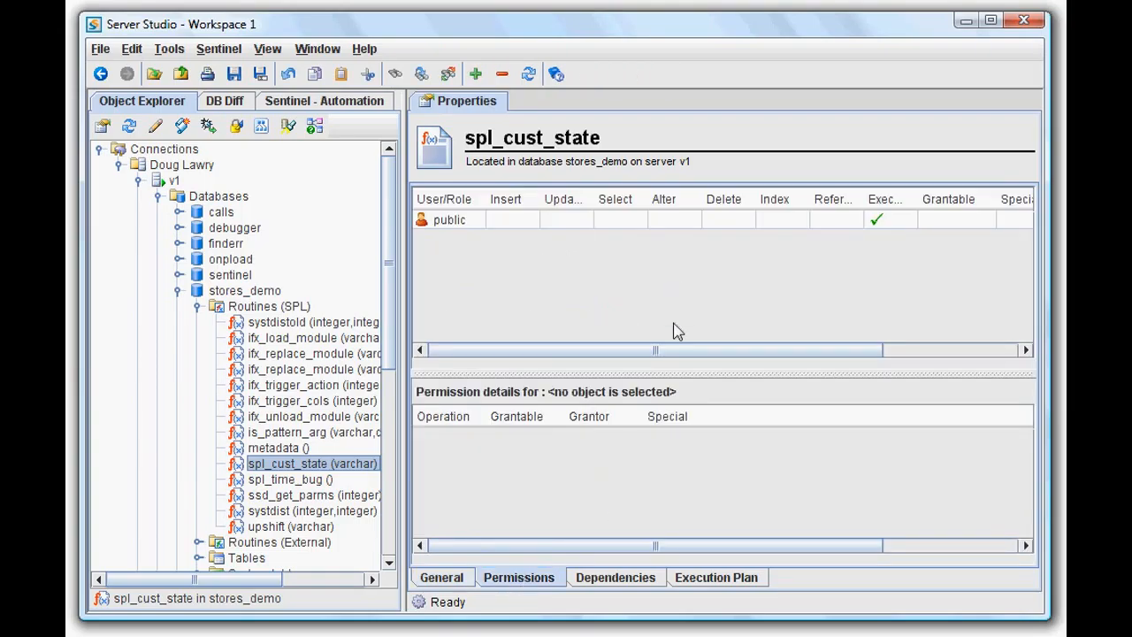
pyautogui.click(626, 584)
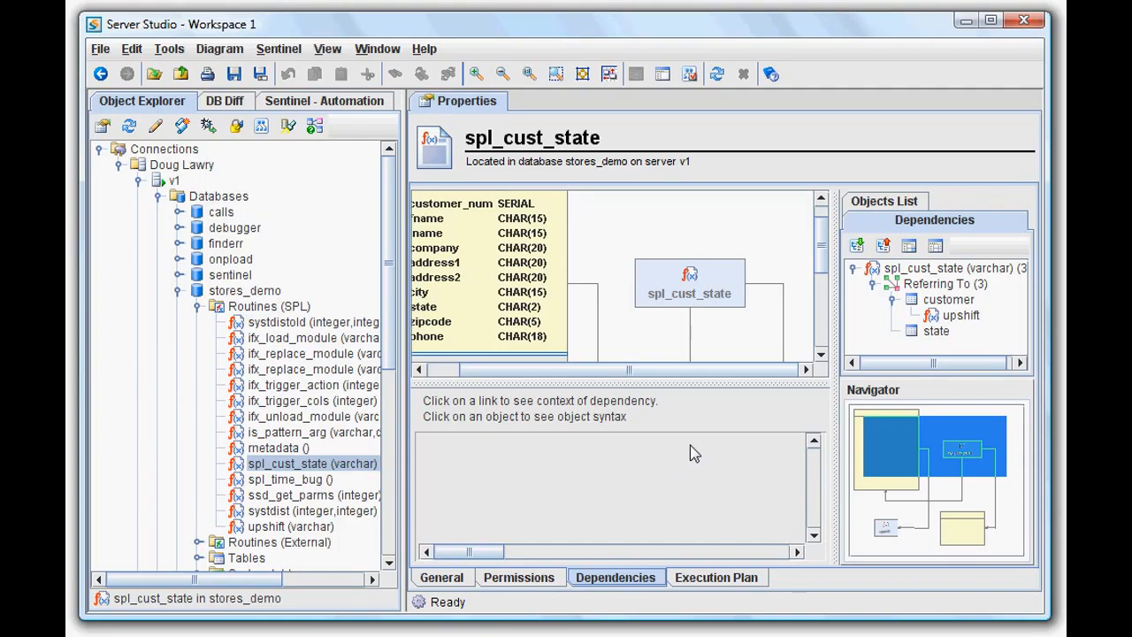
pyautogui.click(715, 580)
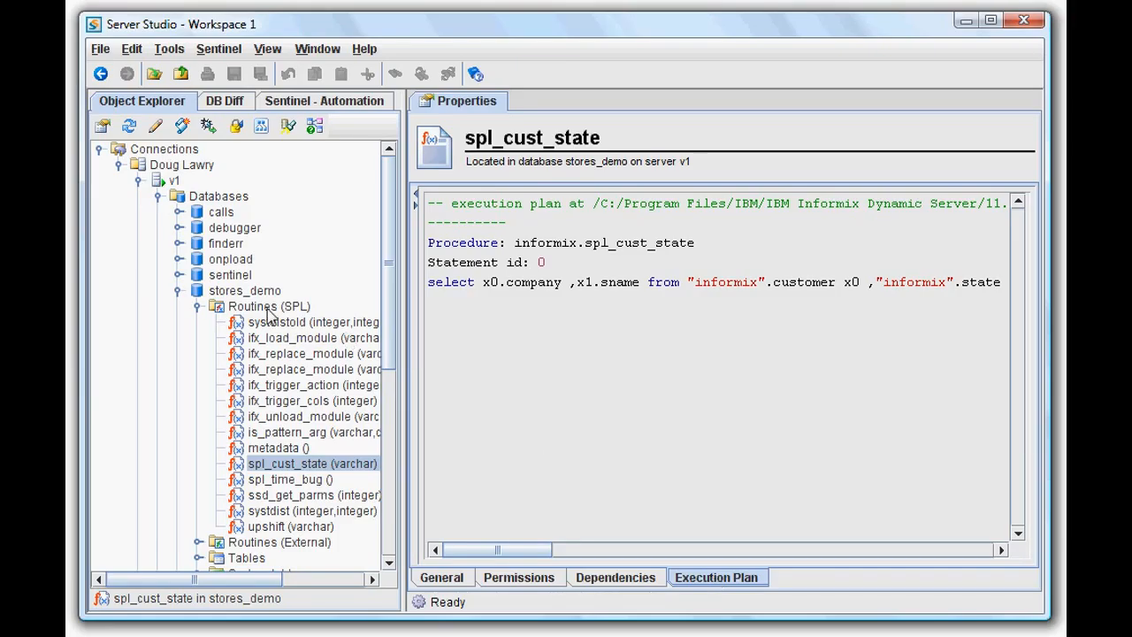
# Collapse the SPL routines and show the column design of the customer table in stores_demo, with the state table collapsed.
pyautogui.click(198, 307)
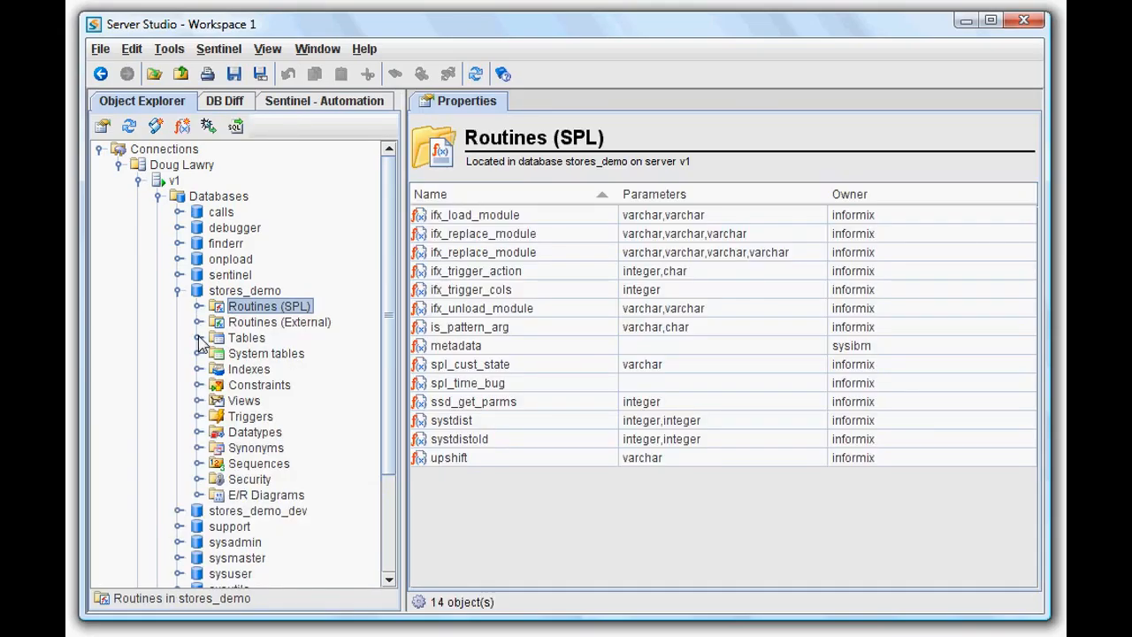
pyautogui.click(199, 338)
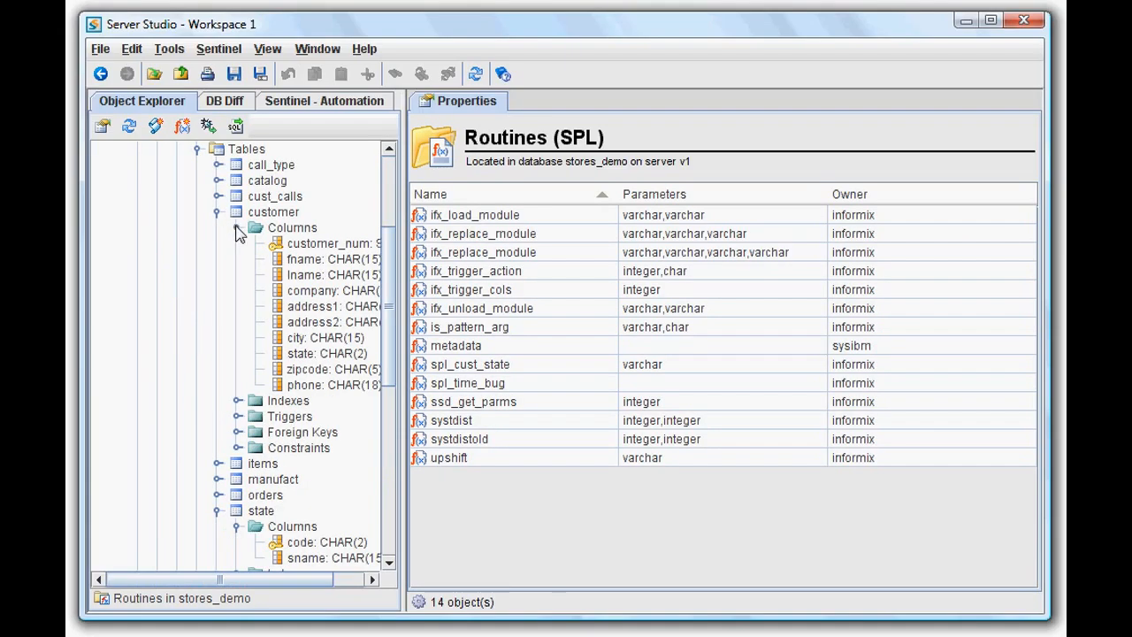
pyautogui.click(218, 511)
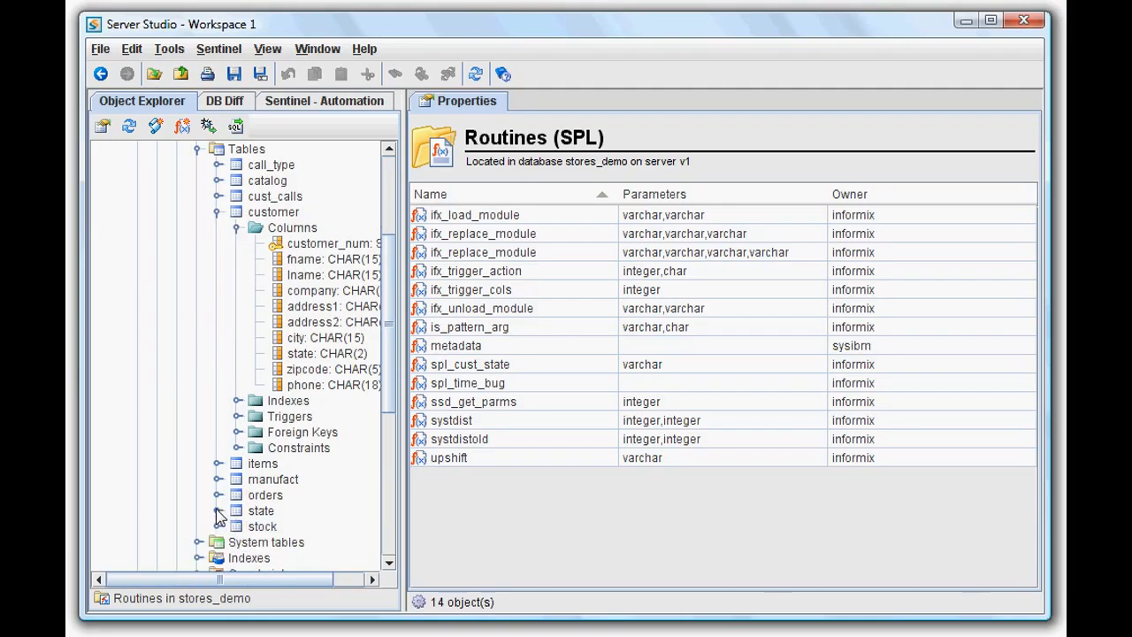
pyautogui.click(301, 234)
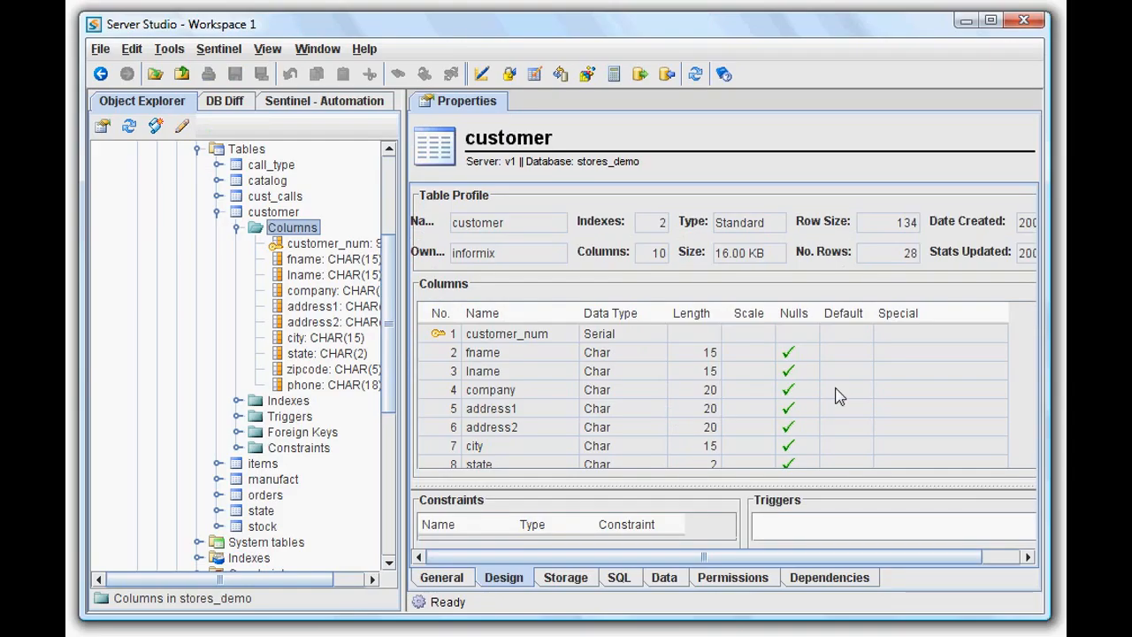
# Open the customer table's data for editing, returning the first 500 rows, and go to the last records.
pyautogui.rightClick(292, 215)
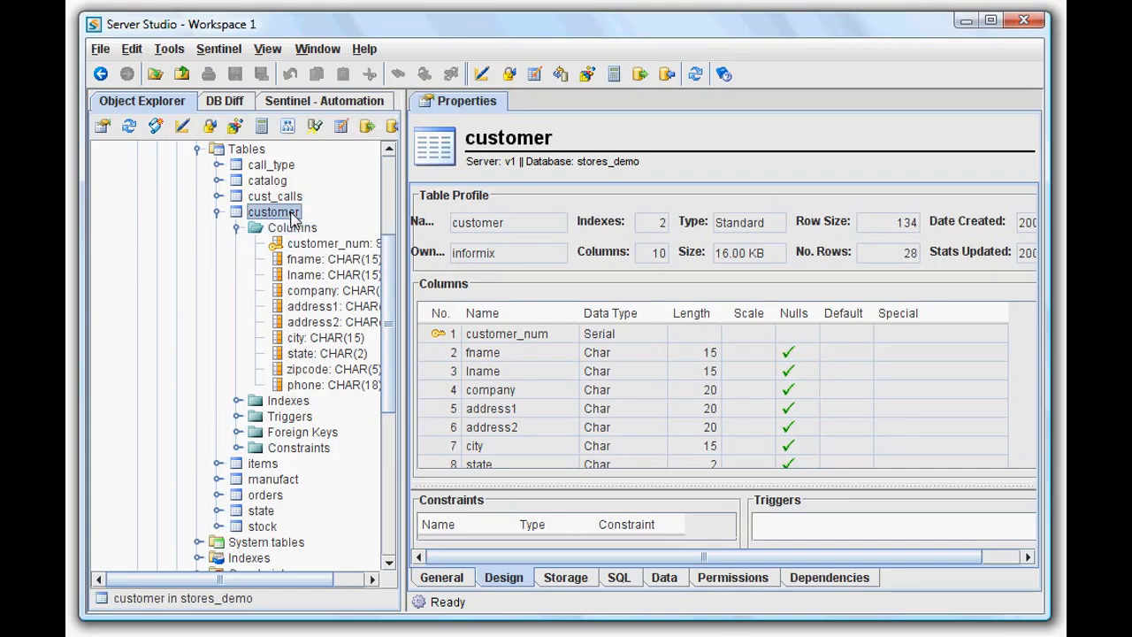
pyautogui.moveTo(341, 303)
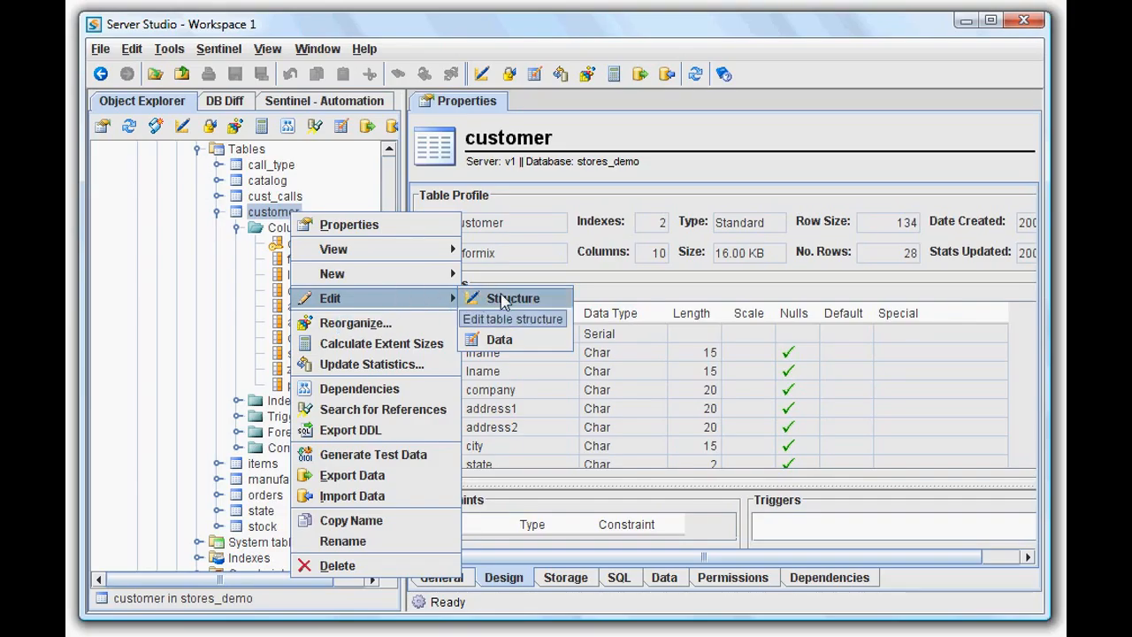
pyautogui.click(500, 344)
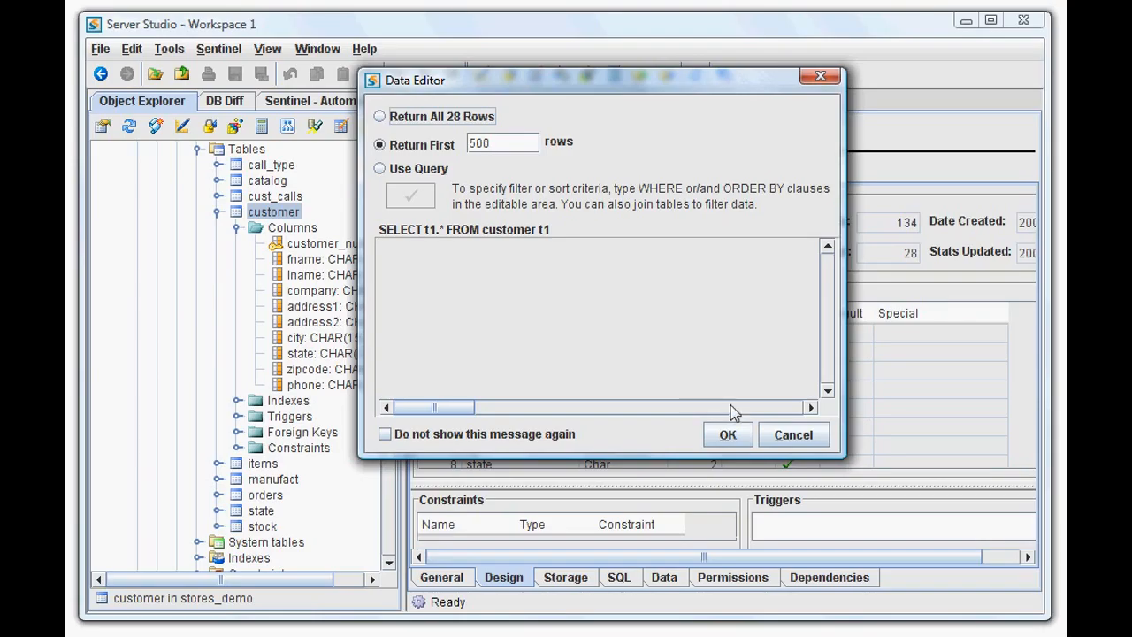
pyautogui.click(734, 436)
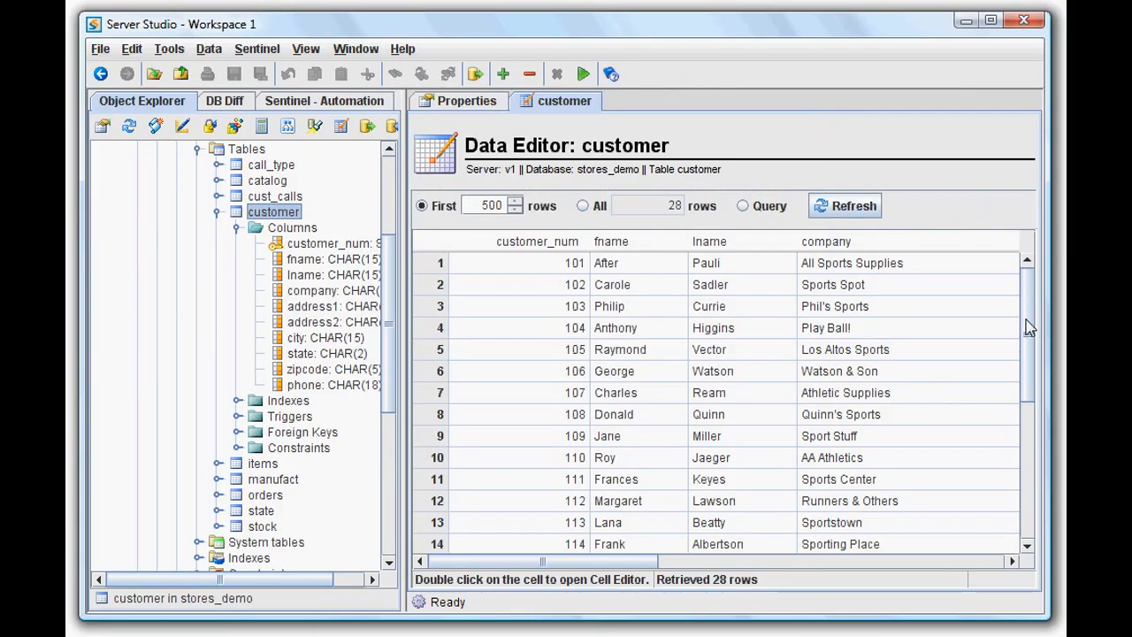
pyautogui.moveTo(1029, 327); pyautogui.dragTo(1026, 539)
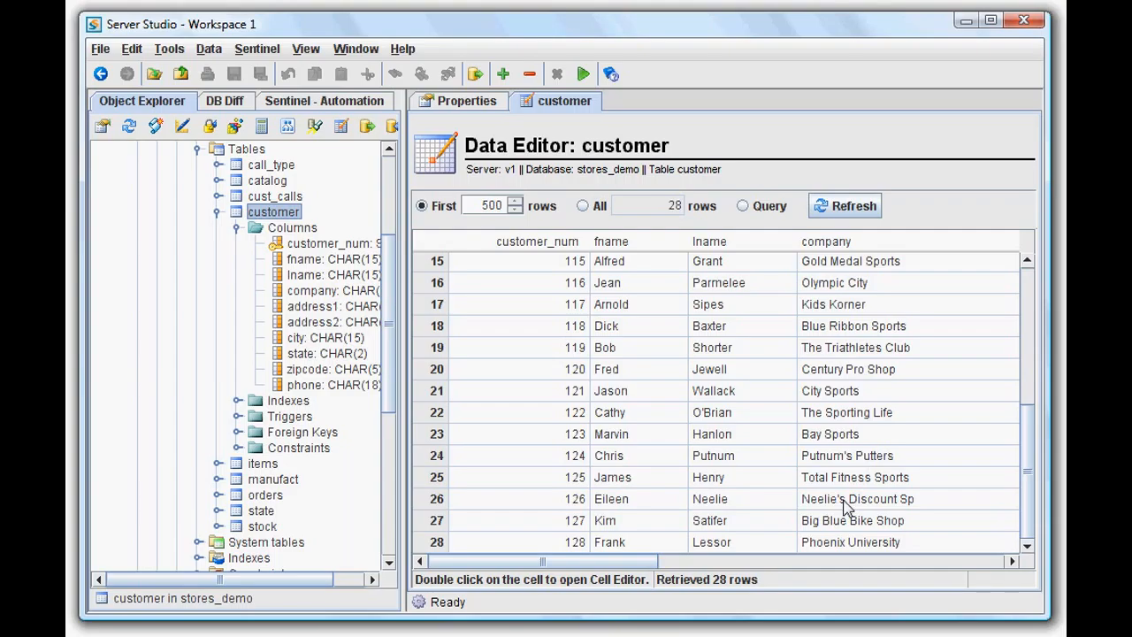
# Change the company in row 23 of the customer data to Bays Sports, refresh the data and save the change.
pyautogui.doubleClick(843, 440)
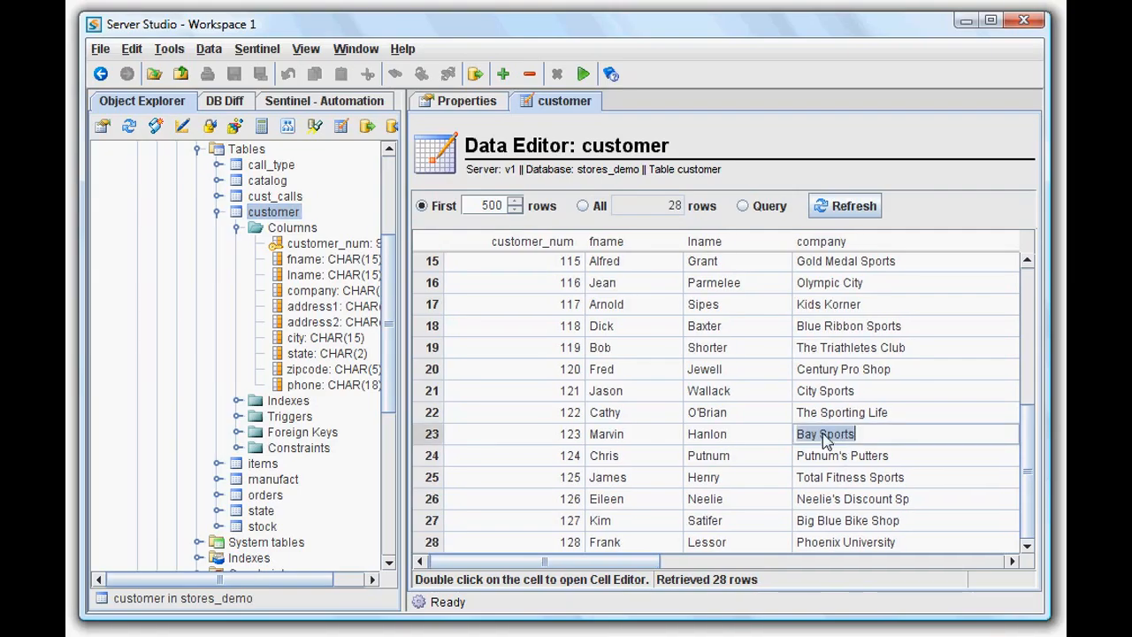
pyautogui.click(817, 433)
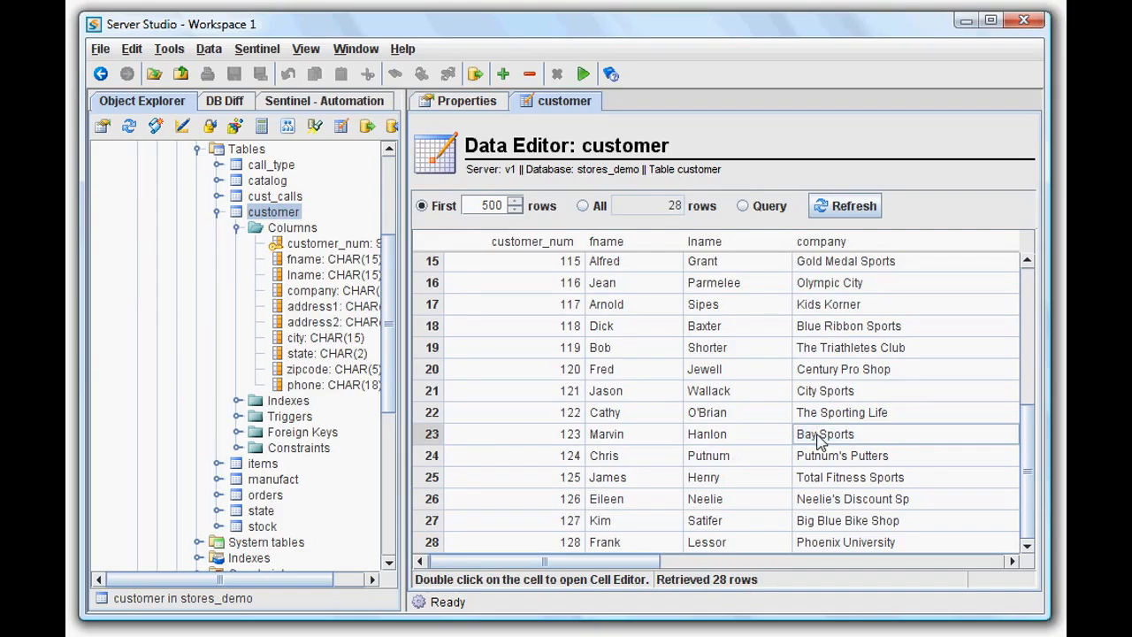
pyautogui.write('s')
pyautogui.doubleClick(827, 458)
pyautogui.rightClick(768, 456)
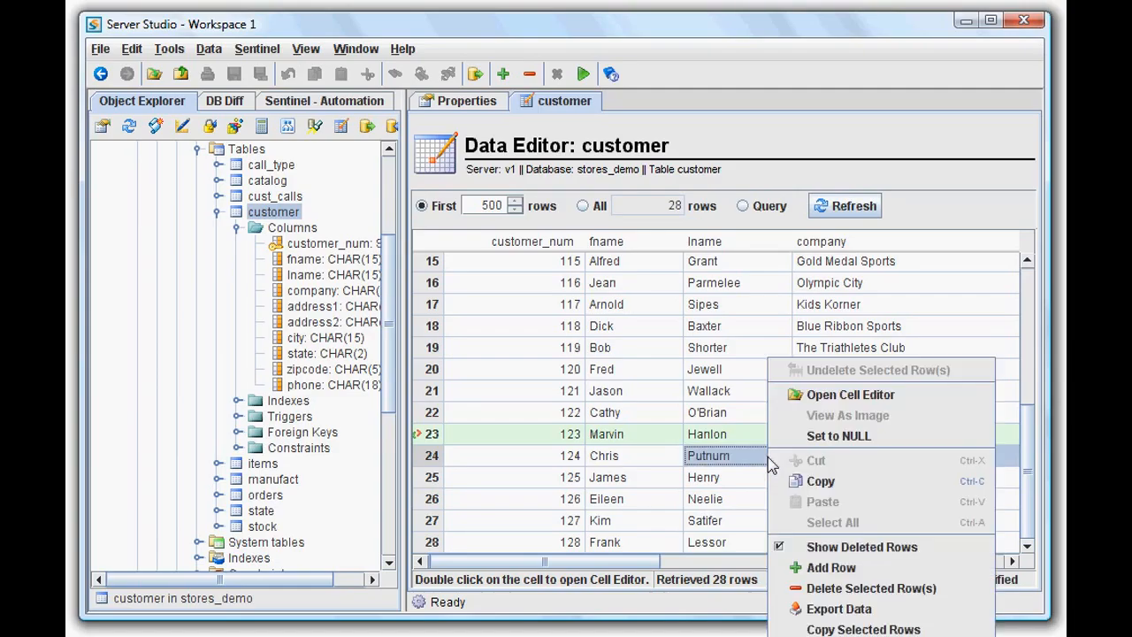
pyautogui.click(939, 204)
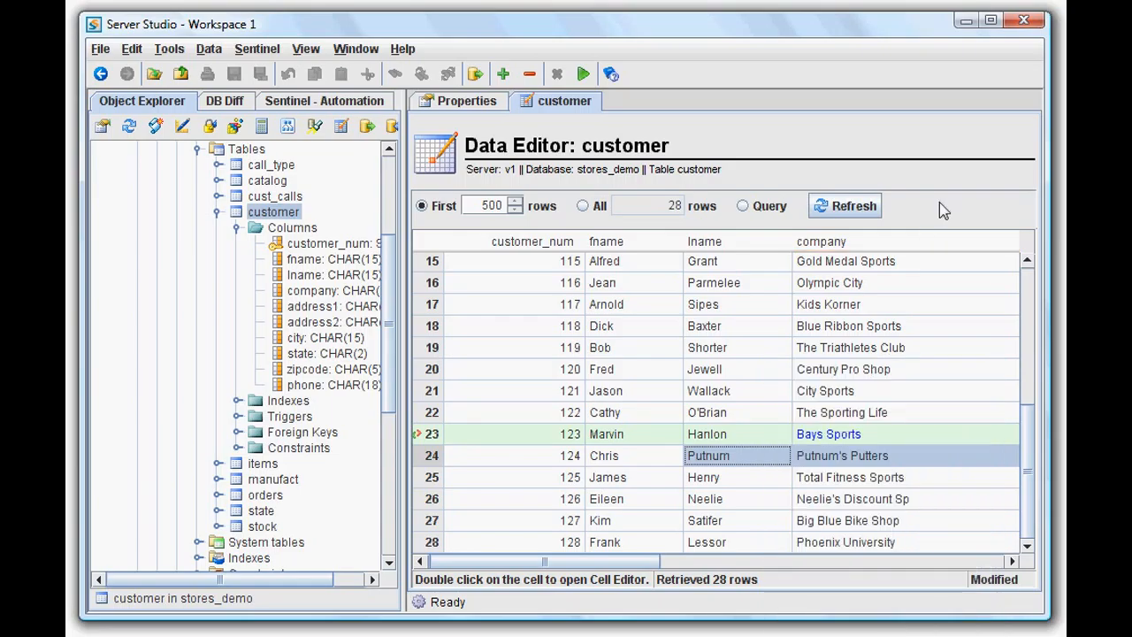
pyautogui.click(859, 212)
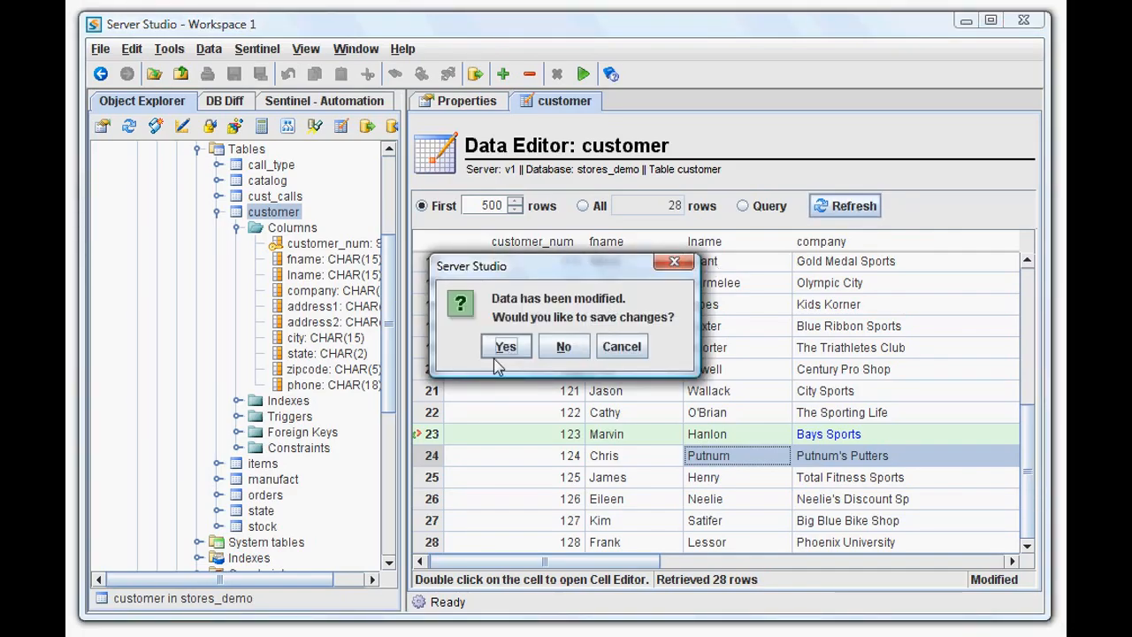
pyautogui.click(503, 347)
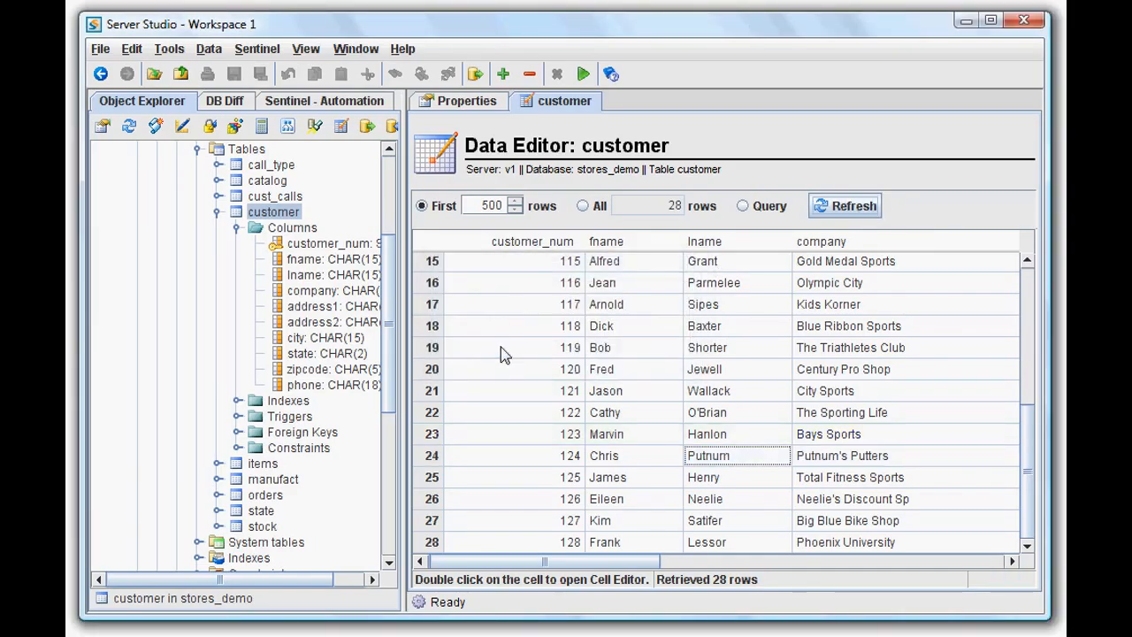
# Close the customer data editor and look over the actions available for the customer table in stores_demo.
pyautogui.rightClick(564, 104)
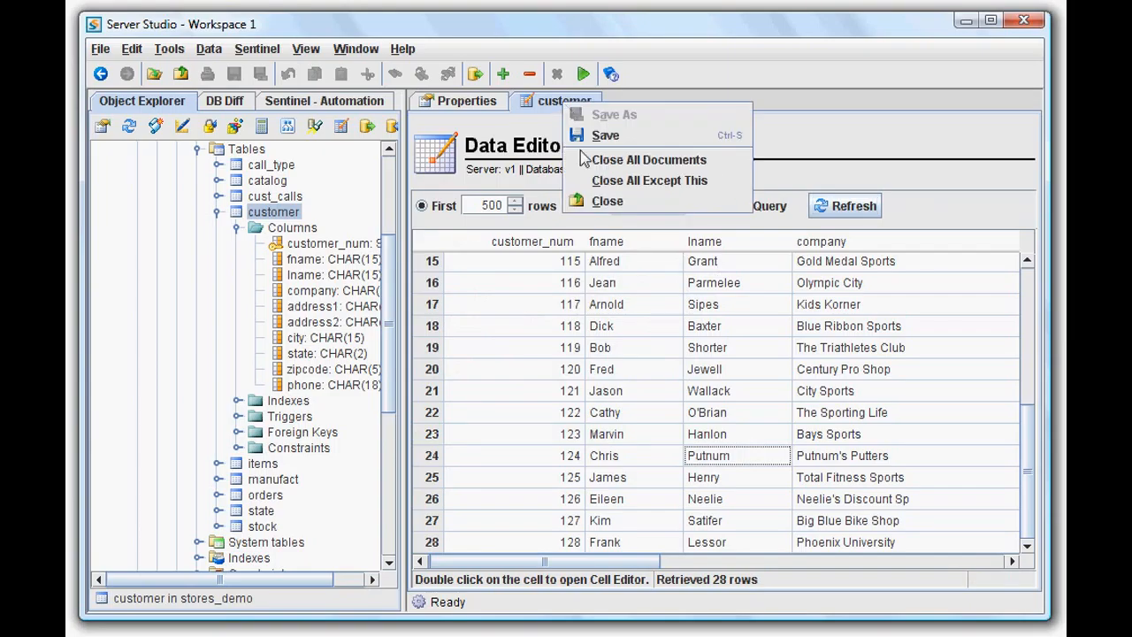
pyautogui.click(591, 200)
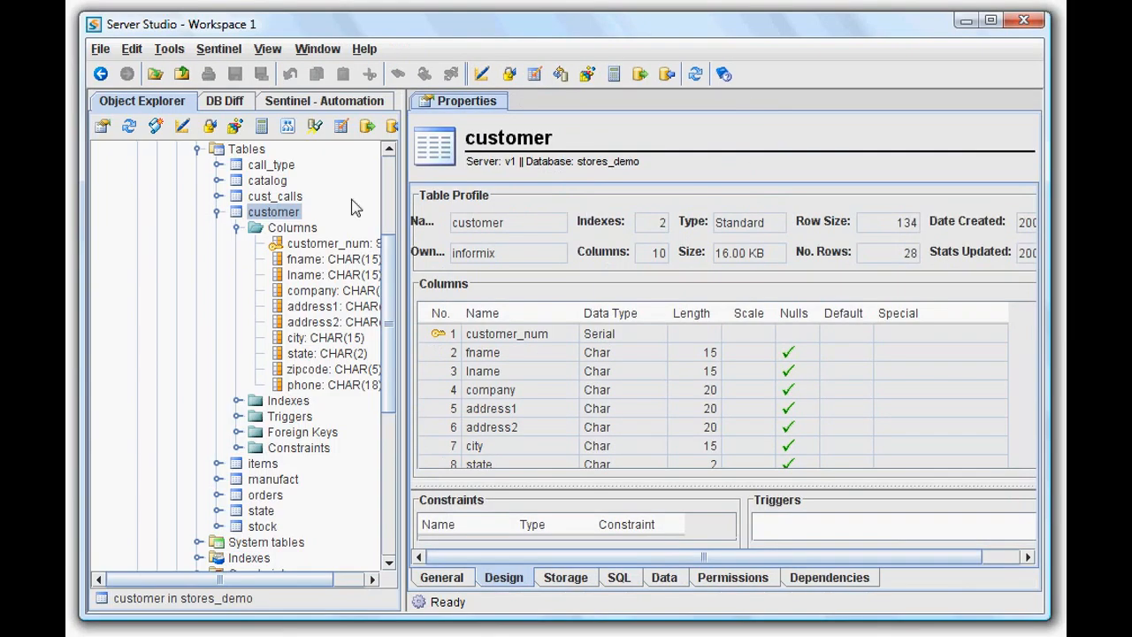
pyautogui.rightClick(281, 213)
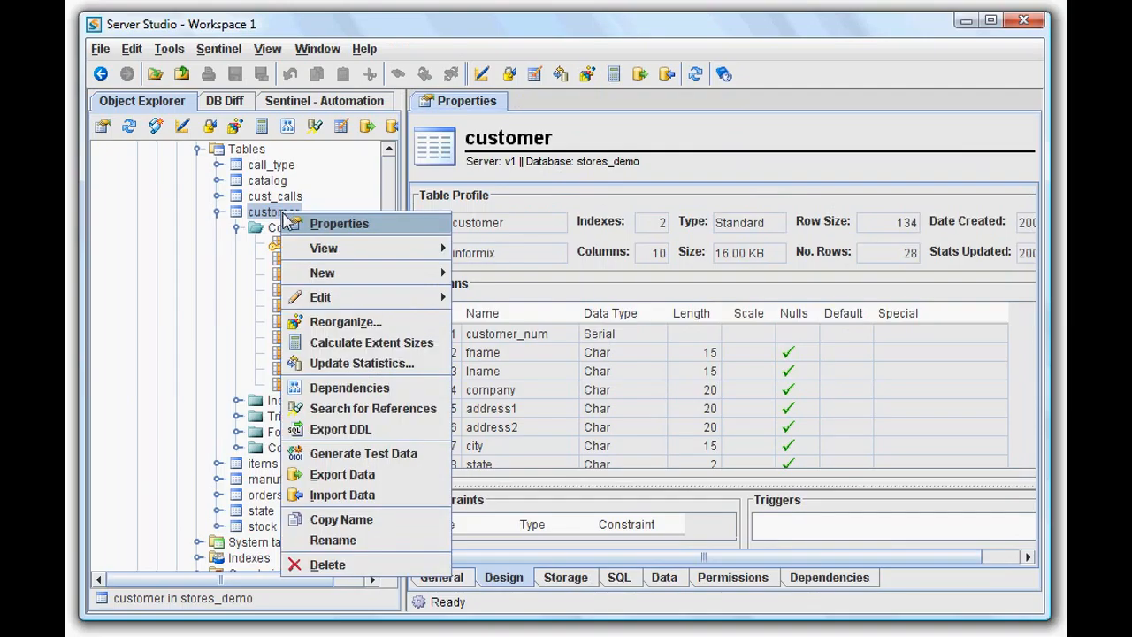
pyautogui.moveTo(308, 253)
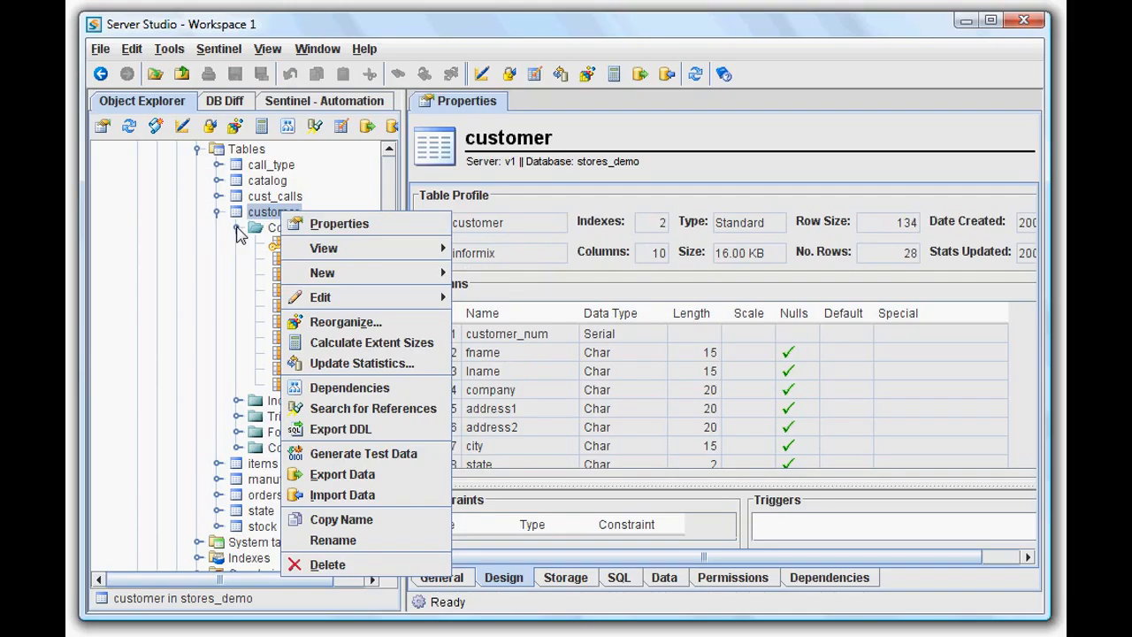
pyautogui.click(237, 228)
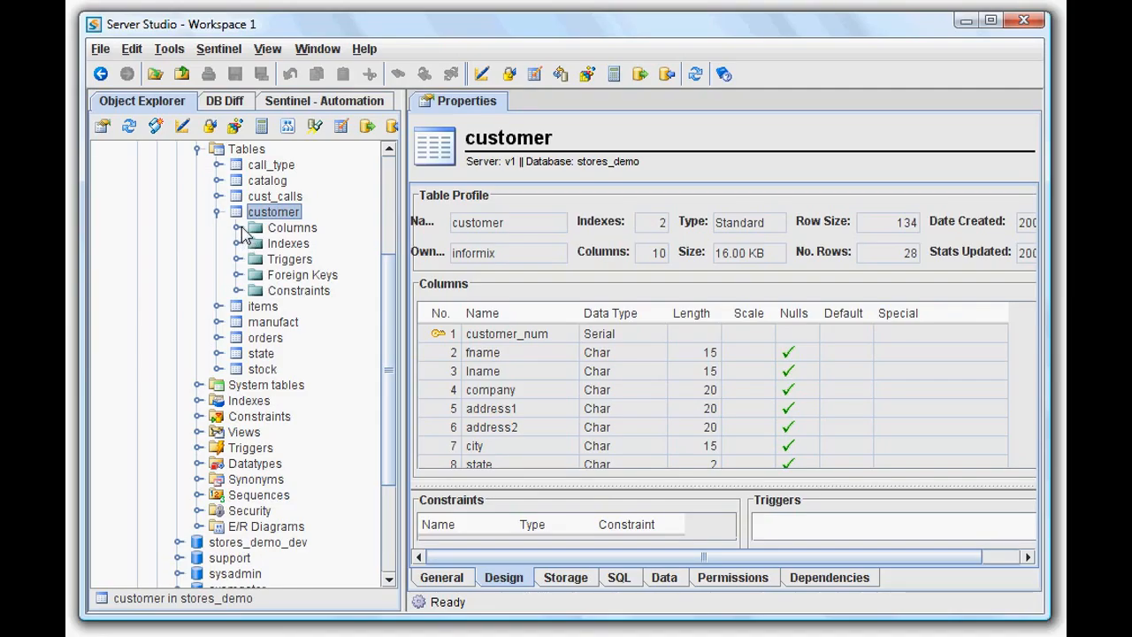
pyautogui.click(238, 228)
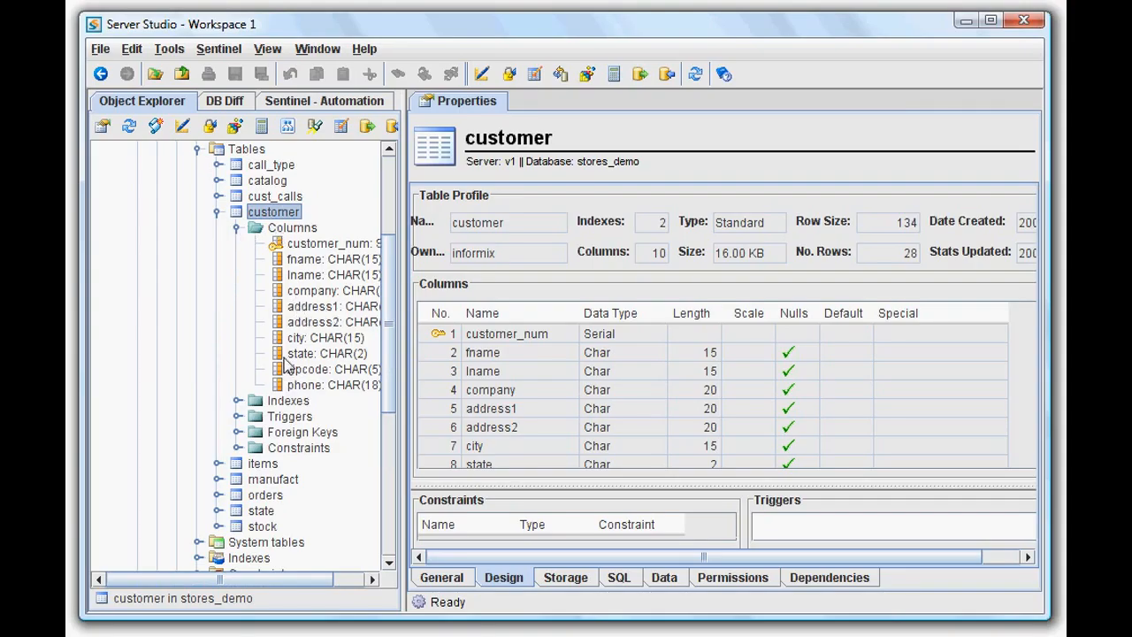
# Create a new SQL document on stores_demo and paste in the copied name of the customer_num column.
pyautogui.moveTo(284, 359); pyautogui.dragTo(298, 359)
pyautogui.moveTo(329, 367); pyautogui.dragTo(422, 341)
pyautogui.click(157, 127)
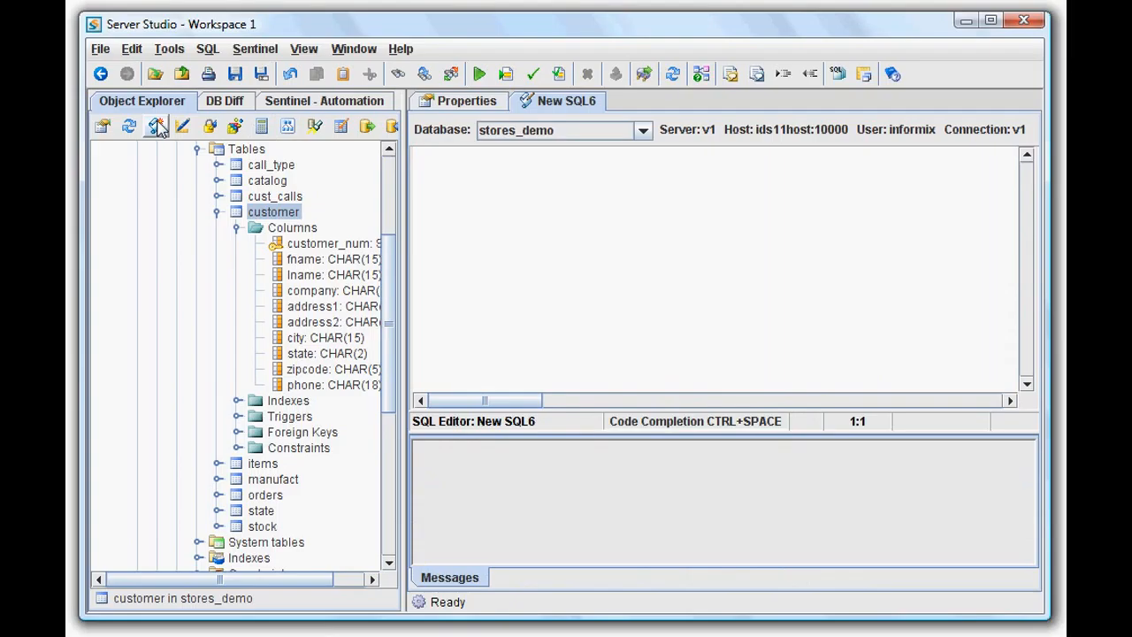
pyautogui.click(580, 232)
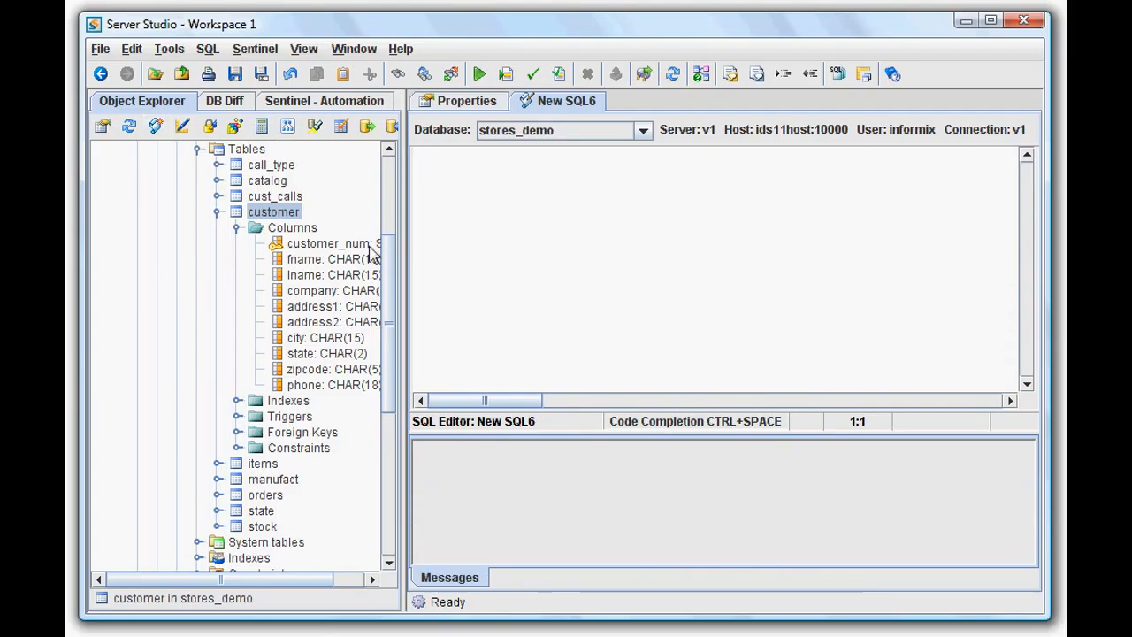
pyautogui.click(342, 253)
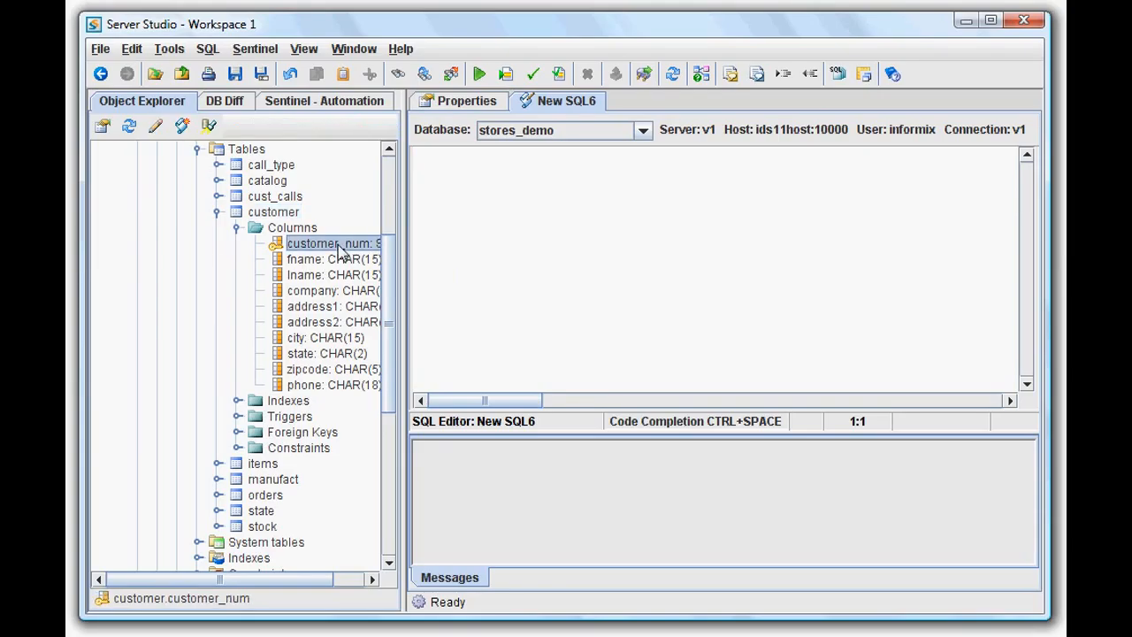
pyautogui.rightClick(342, 253)
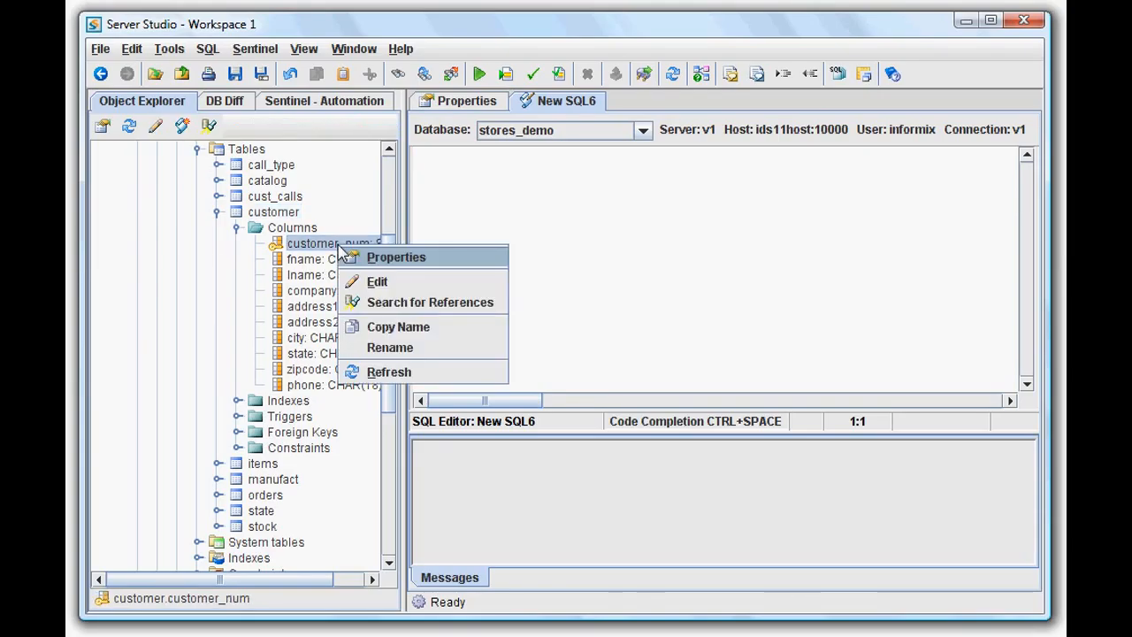
pyautogui.click(376, 327)
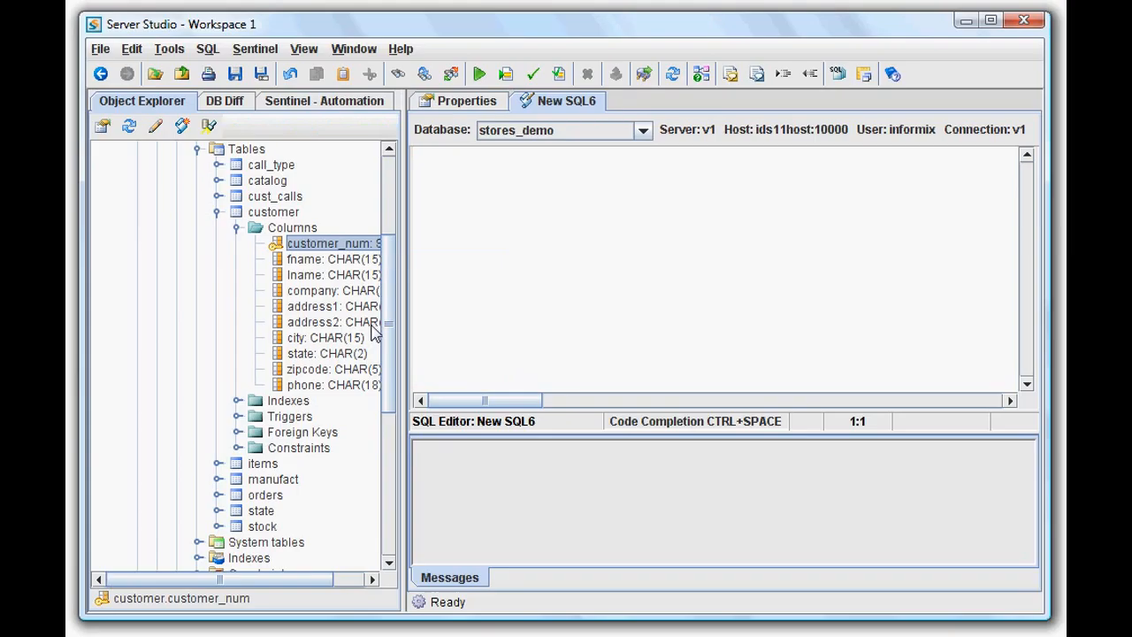
pyautogui.click(528, 278)
pyautogui.hotkey('ctrl', 'v')
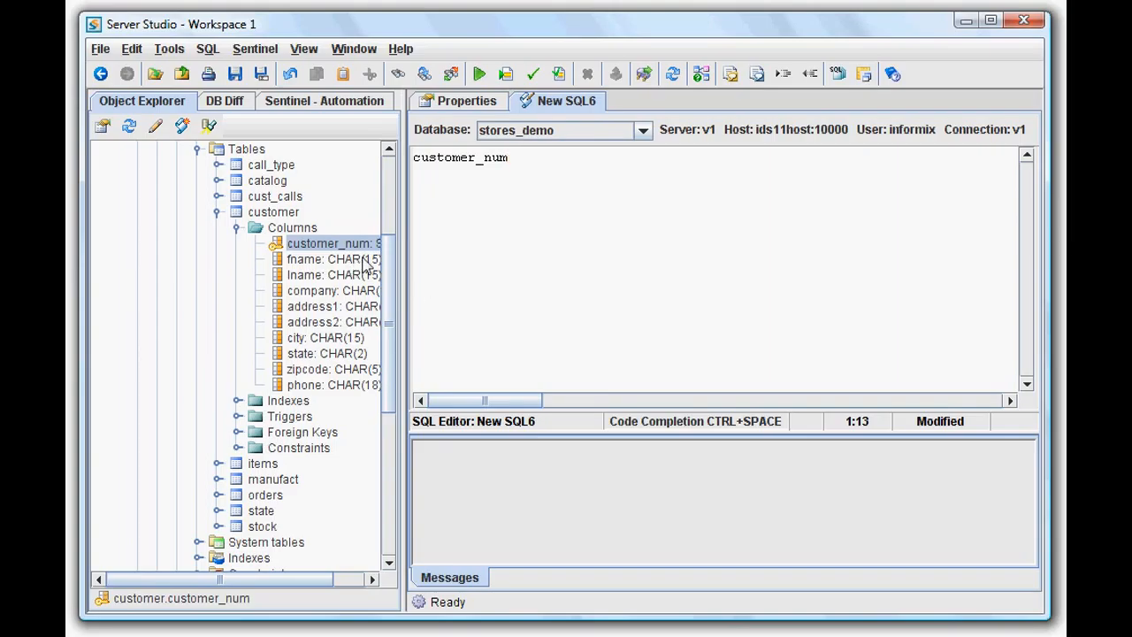
# Examine the customer table's indexes, including the column of unique index 115_27, and collapse them.
pyautogui.click(239, 402)
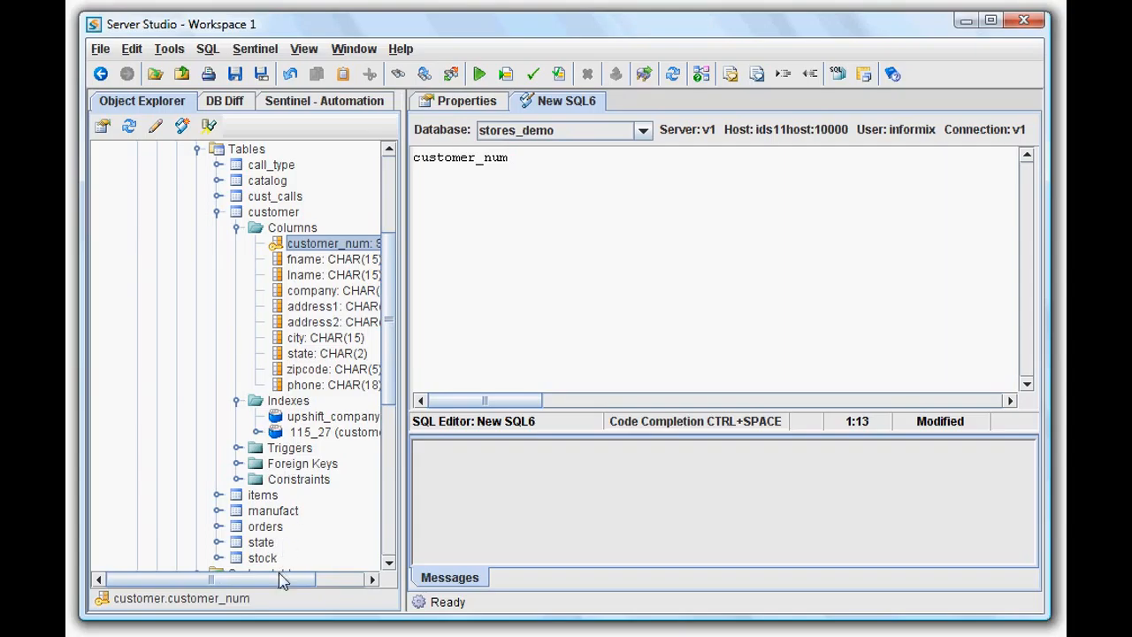
pyautogui.moveTo(279, 580); pyautogui.dragTo(341, 579)
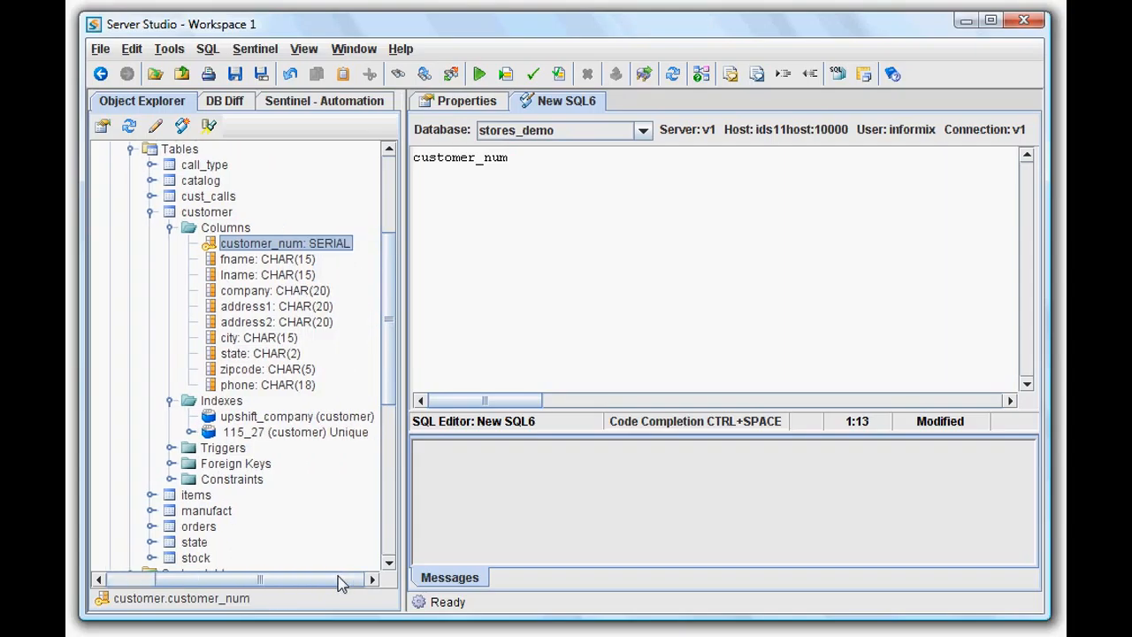
pyautogui.click(191, 433)
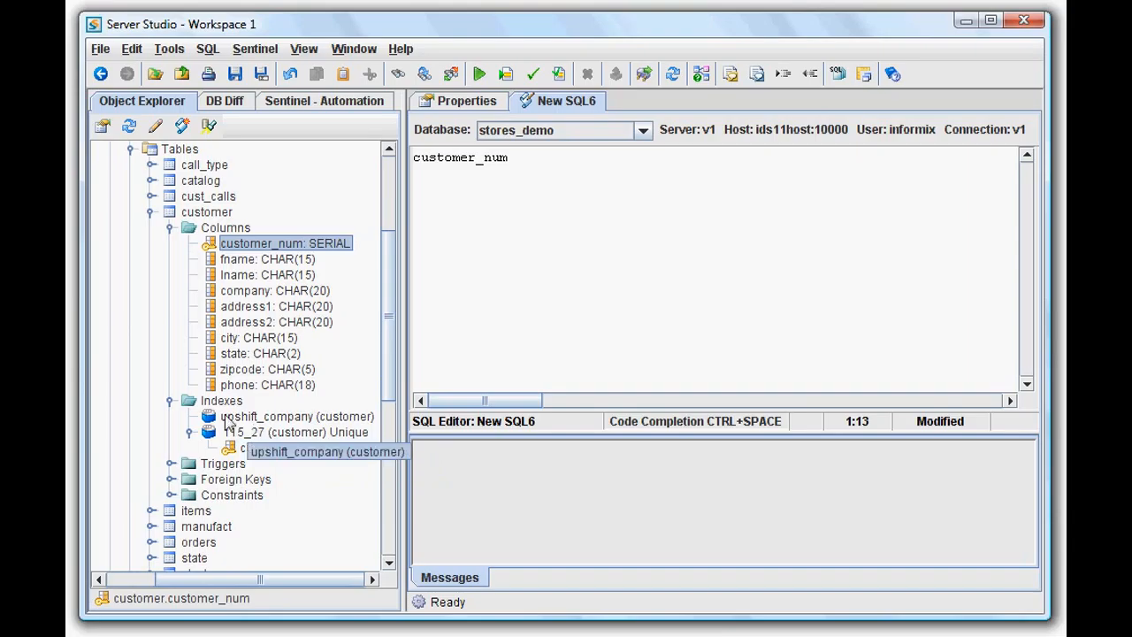
pyautogui.click(172, 404)
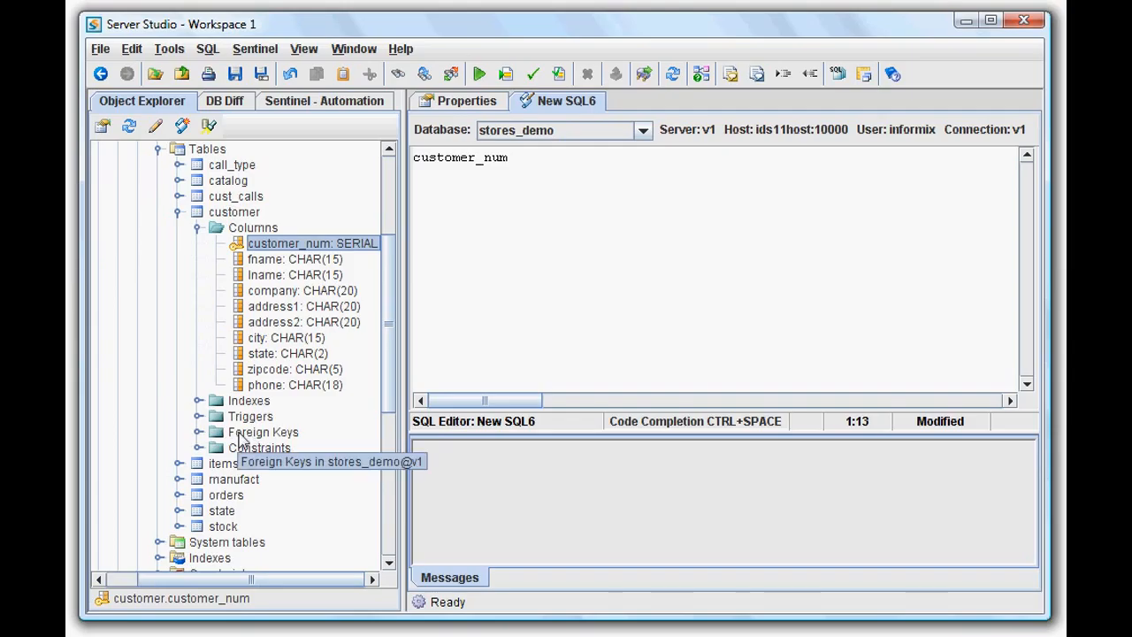
# Select the Tables folder of stores_demo and close the New SQL6 document without saving to show the table overview.
pyautogui.moveTo(386, 367); pyautogui.dragTo(384, 326)
pyautogui.click(212, 230)
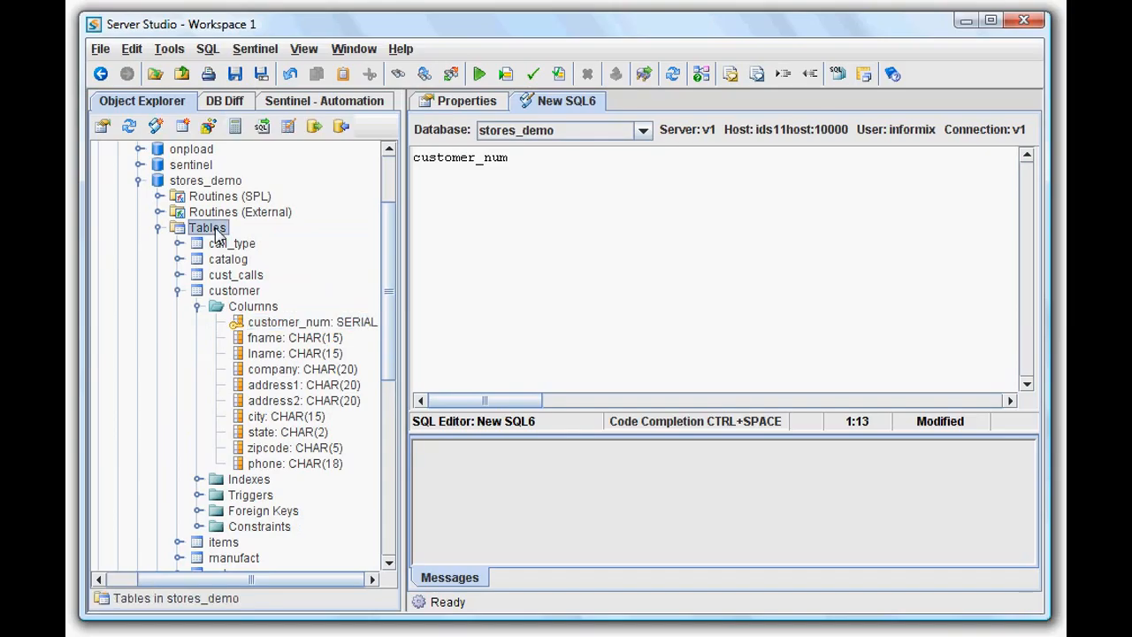
pyautogui.rightClick(545, 103)
pyautogui.click(574, 209)
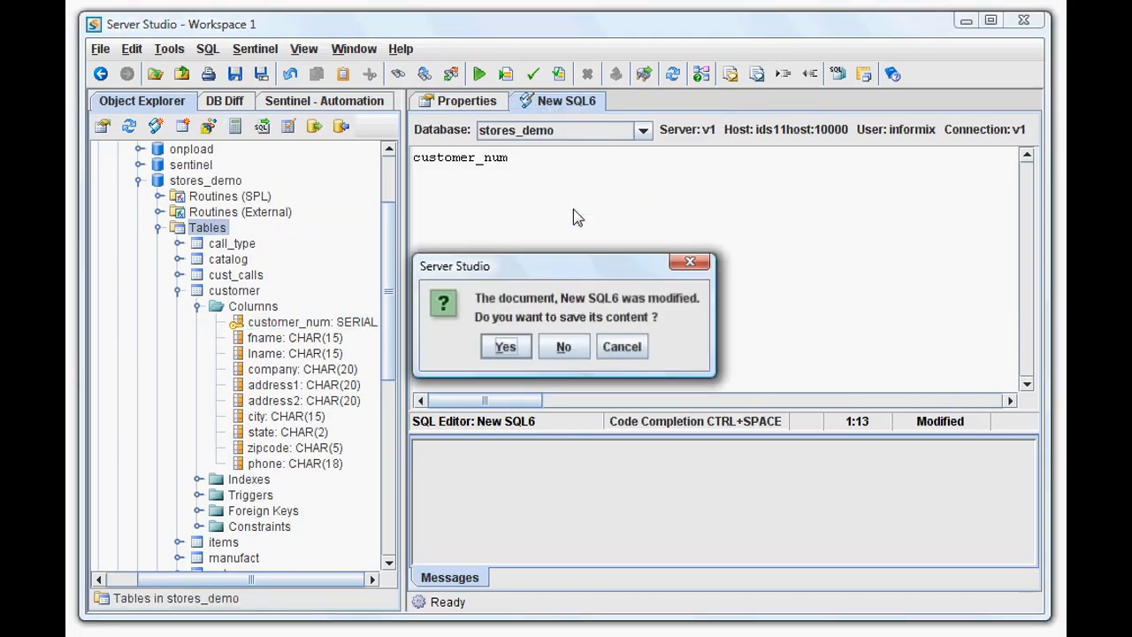
pyautogui.click(564, 345)
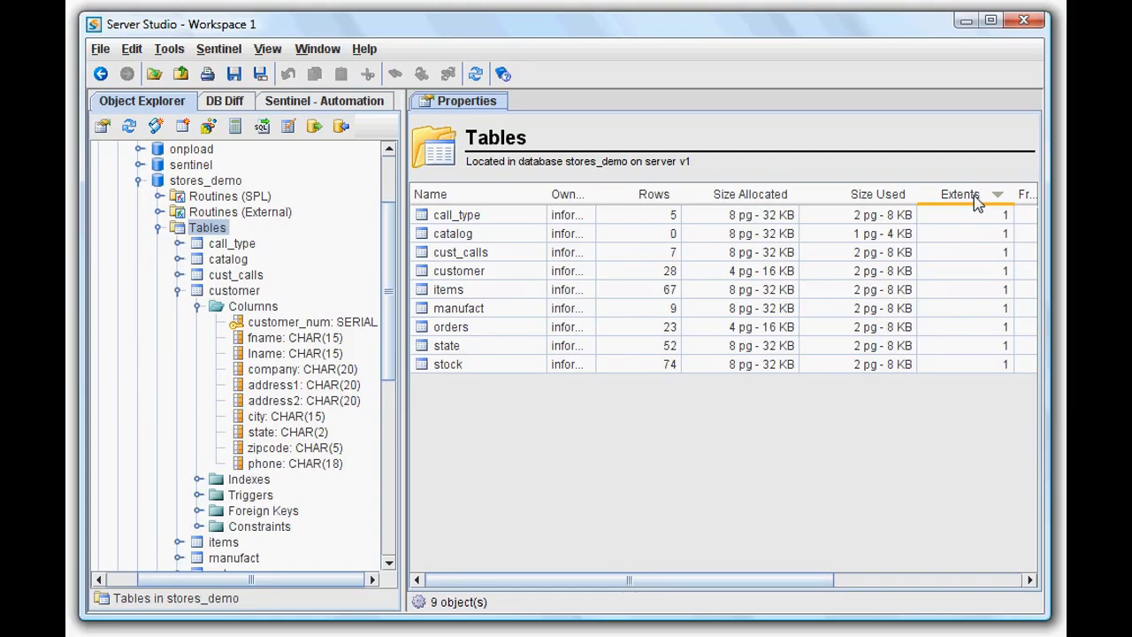
# Collapse the stores_demo tables and view the list of system tables, leaving it collapsed.
pyautogui.click(158, 227)
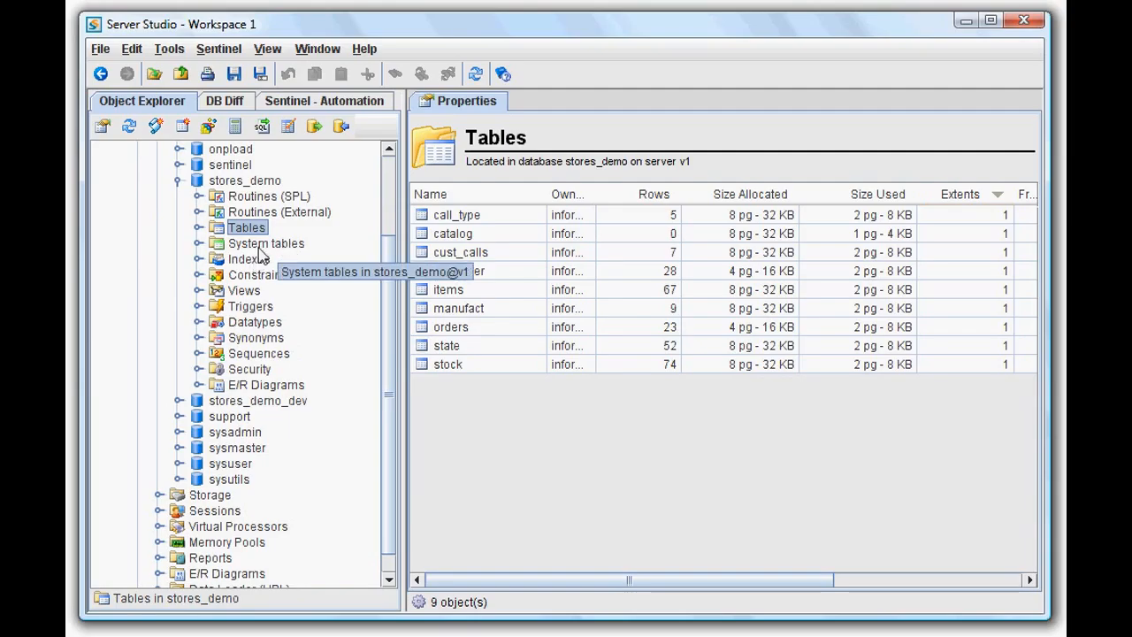
pyautogui.click(200, 245)
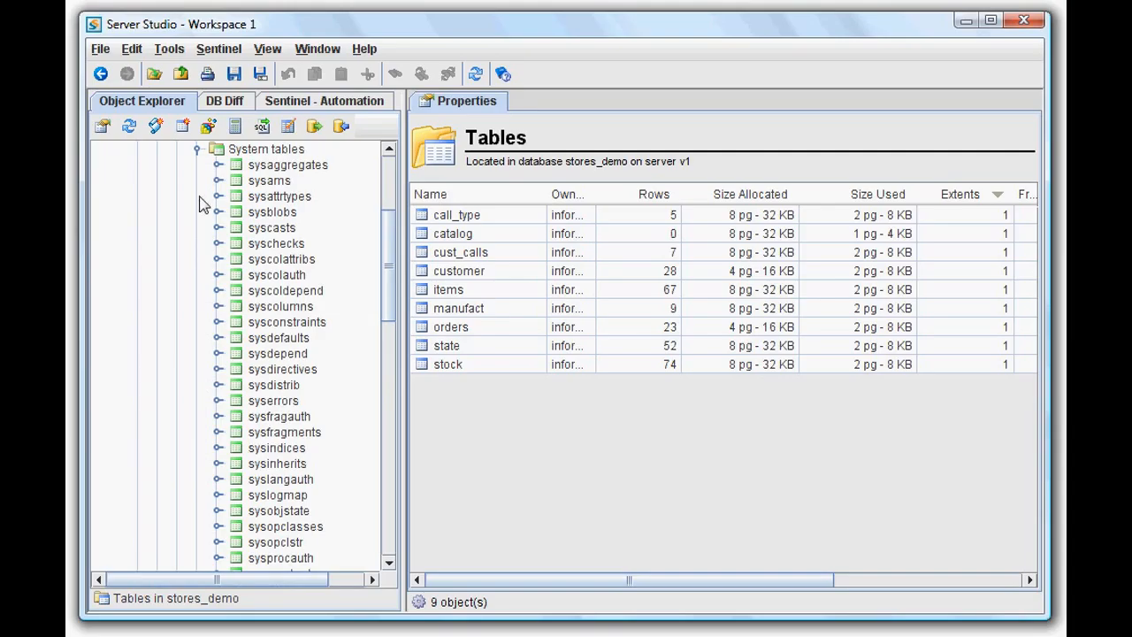
pyautogui.click(199, 151)
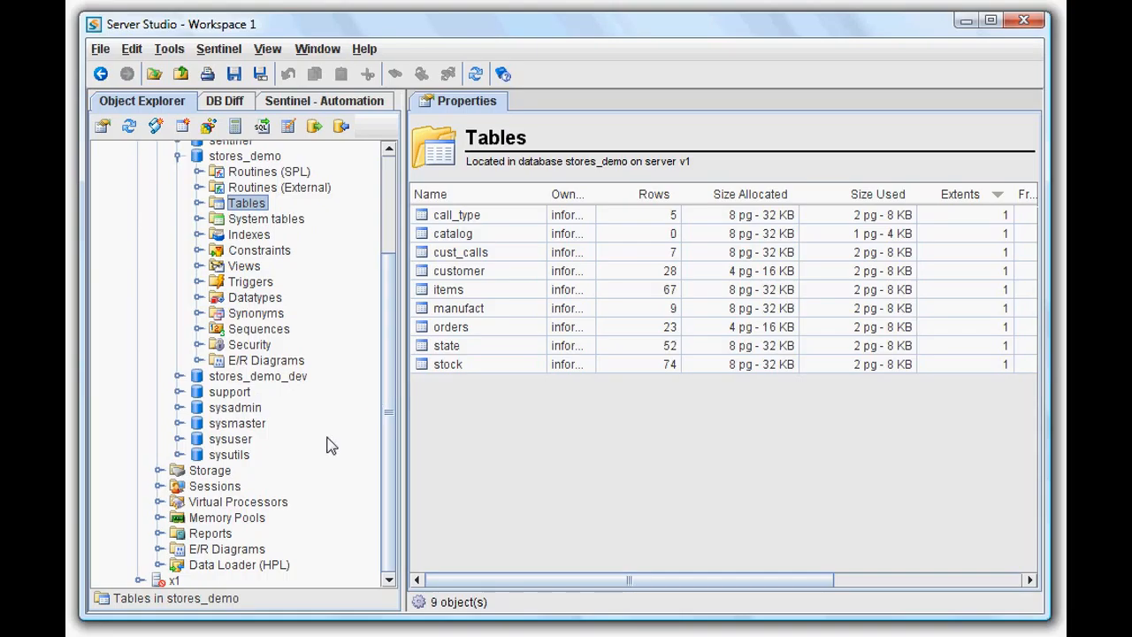
# Show the storage overview of server v1 and examine the size, free space and usage of its spaces.
pyautogui.click(216, 474)
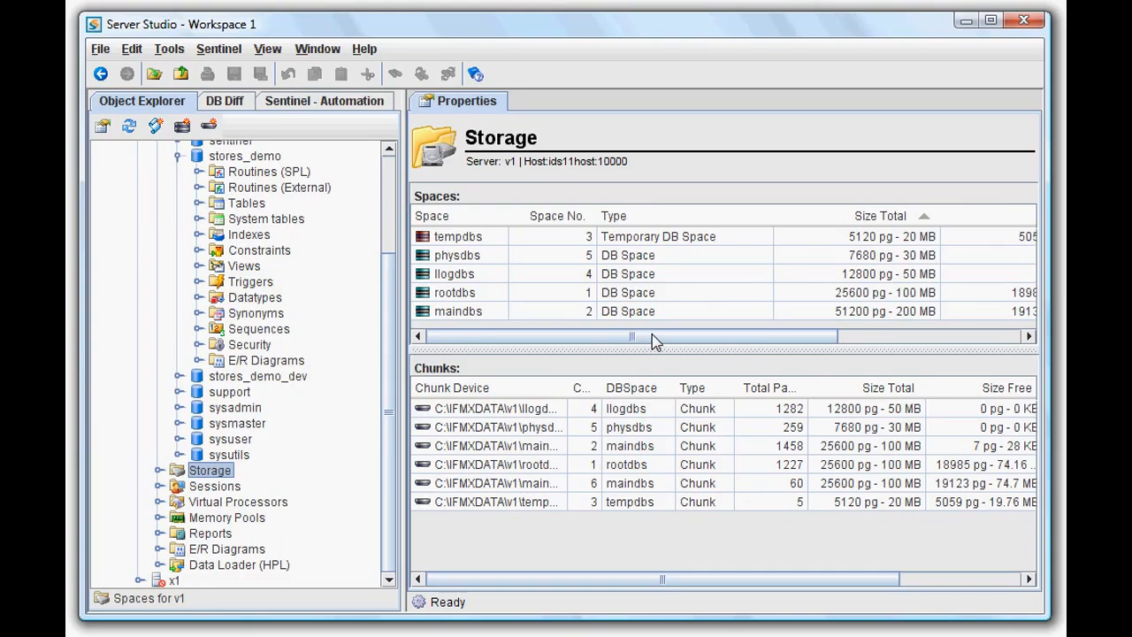
pyautogui.moveTo(655, 340); pyautogui.dragTo(872, 351)
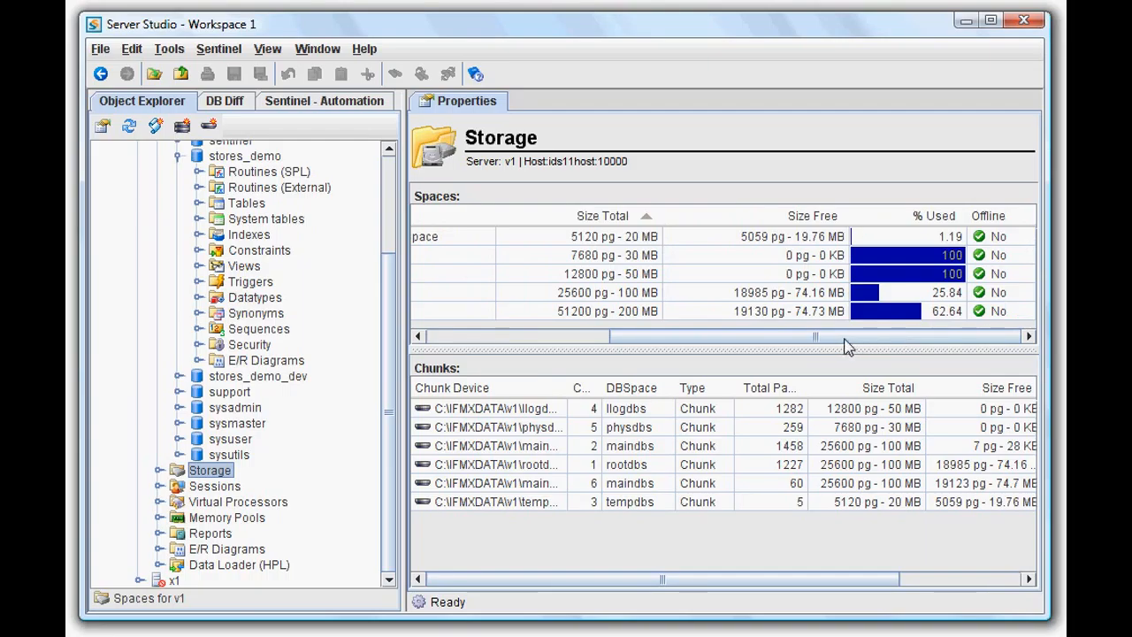
pyautogui.moveTo(846, 340); pyautogui.dragTo(633, 356)
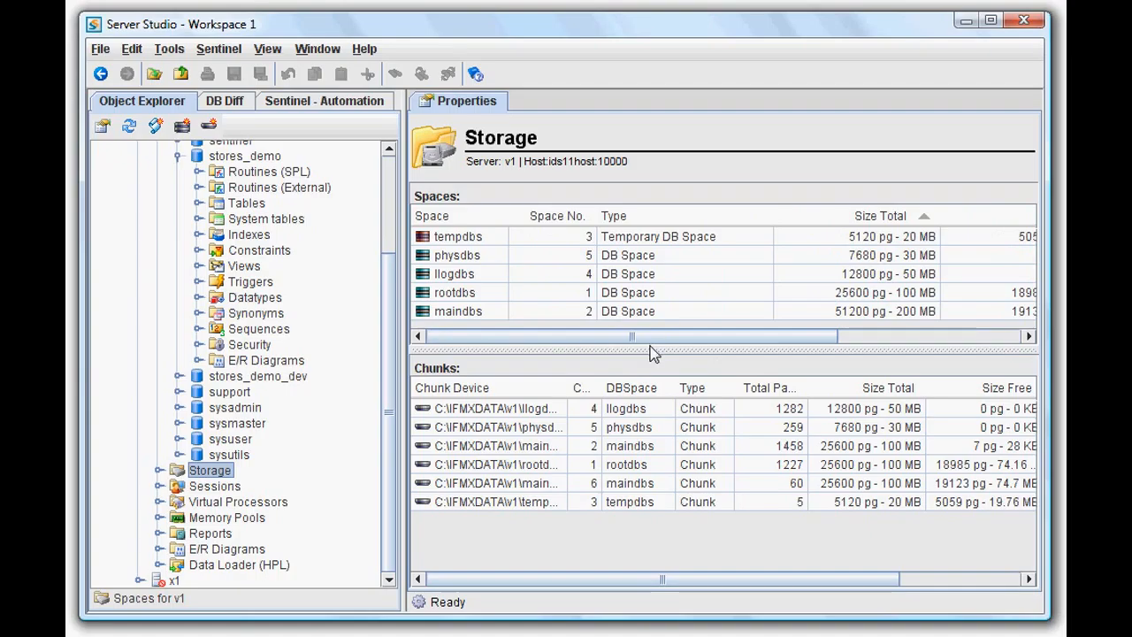
# Examine the general properties, chunks and database objects of the maindbs space, including the actions offered for chunk 6.
pyautogui.click(492, 318)
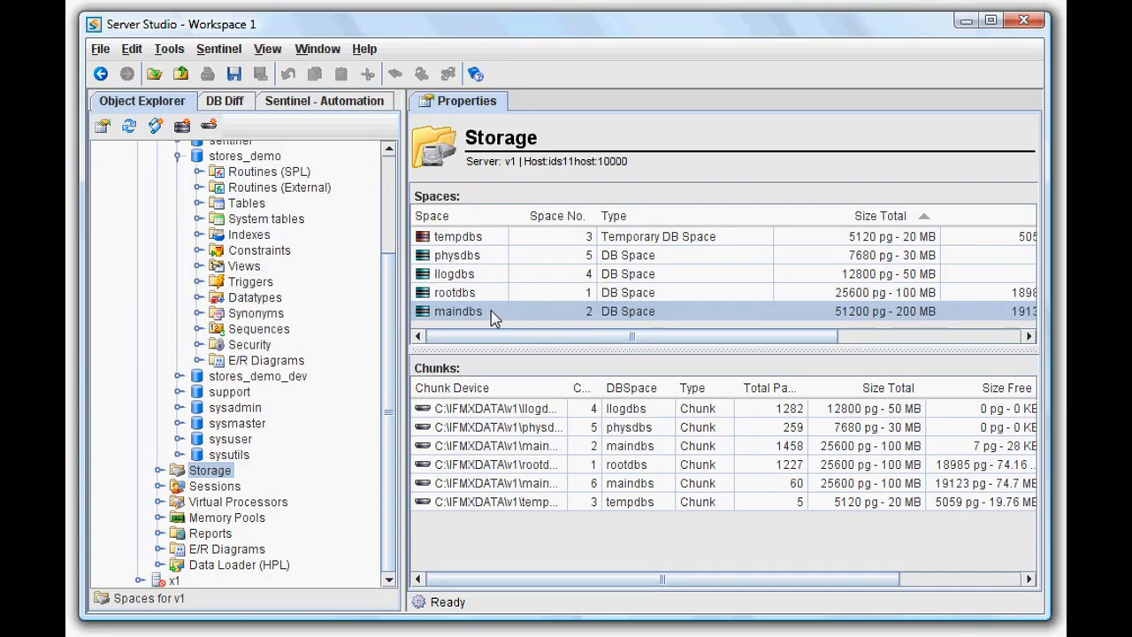
pyautogui.doubleClick(492, 313)
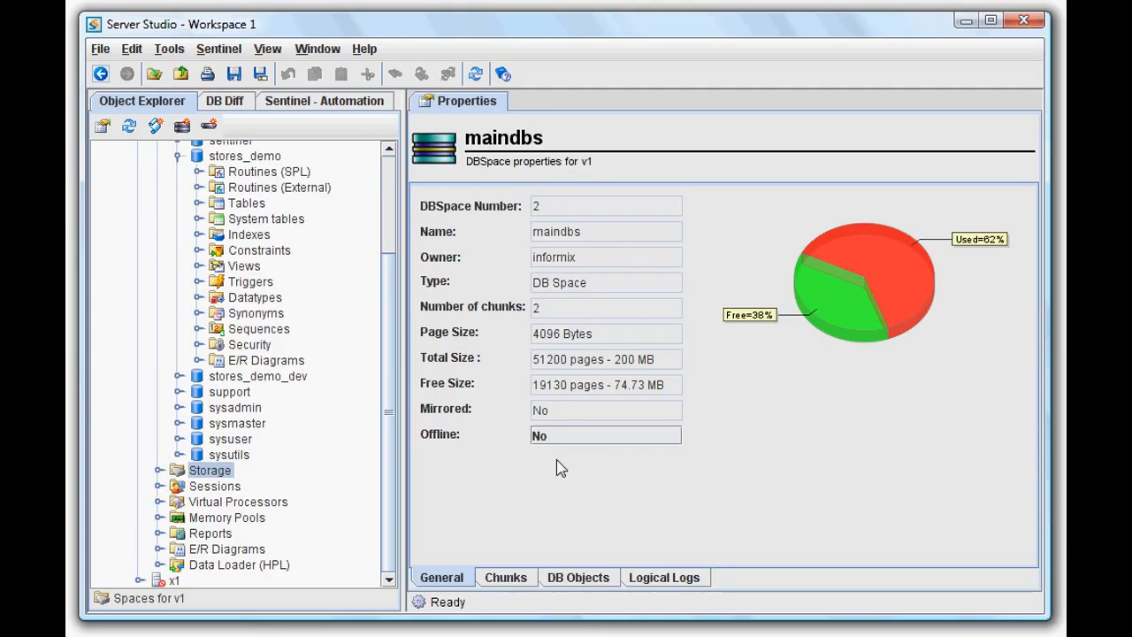
pyautogui.click(524, 588)
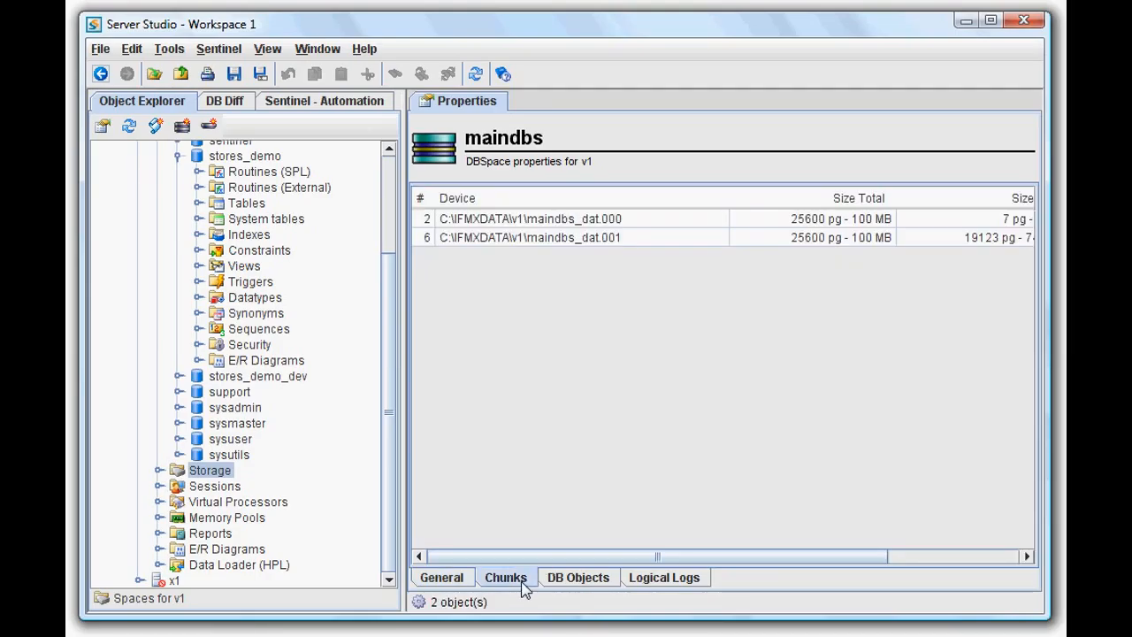
pyautogui.click(576, 581)
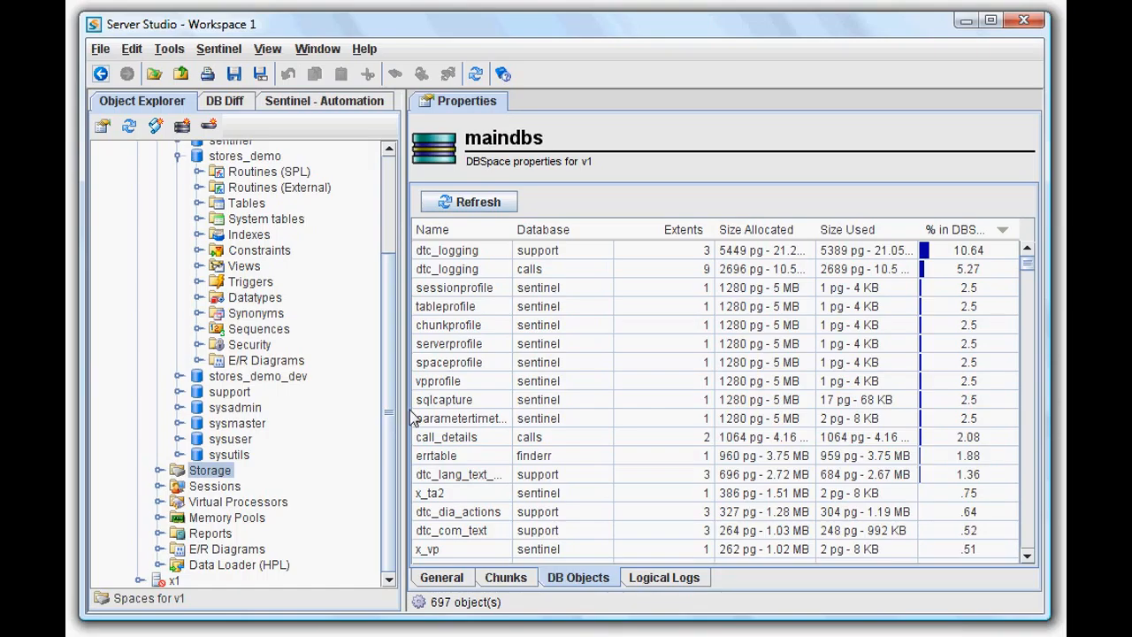
pyautogui.click(505, 578)
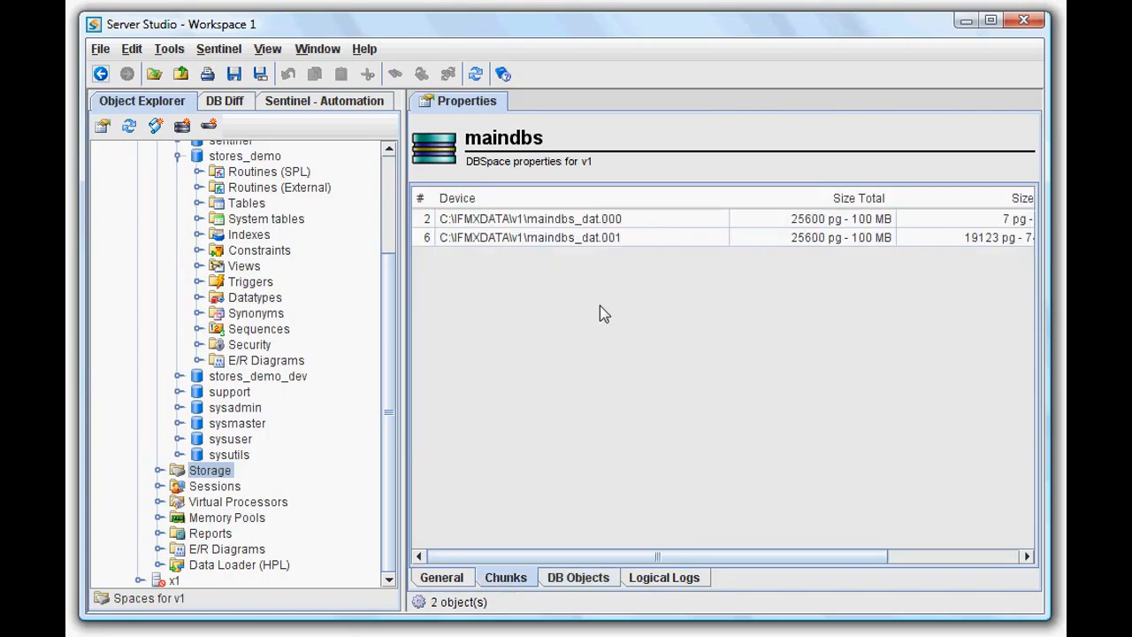
pyautogui.rightClick(600, 235)
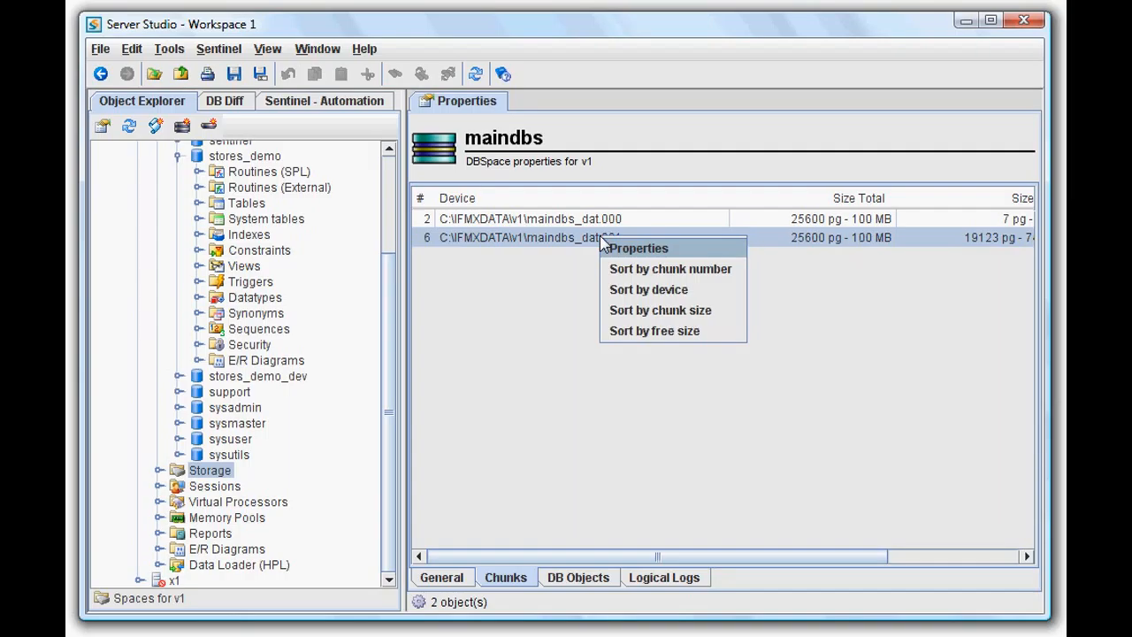
# Expand the storage spaces of server v1 and start adding a new chunk to the maindbs space.
pyautogui.rightClick(219, 475)
pyautogui.click(159, 470)
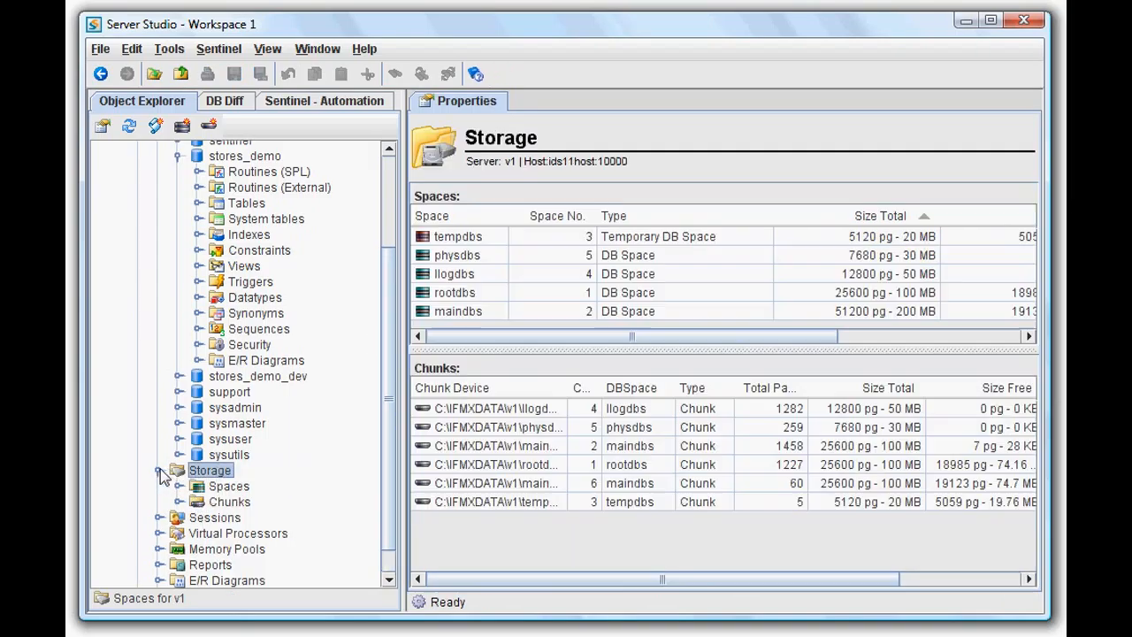
pyautogui.click(180, 487)
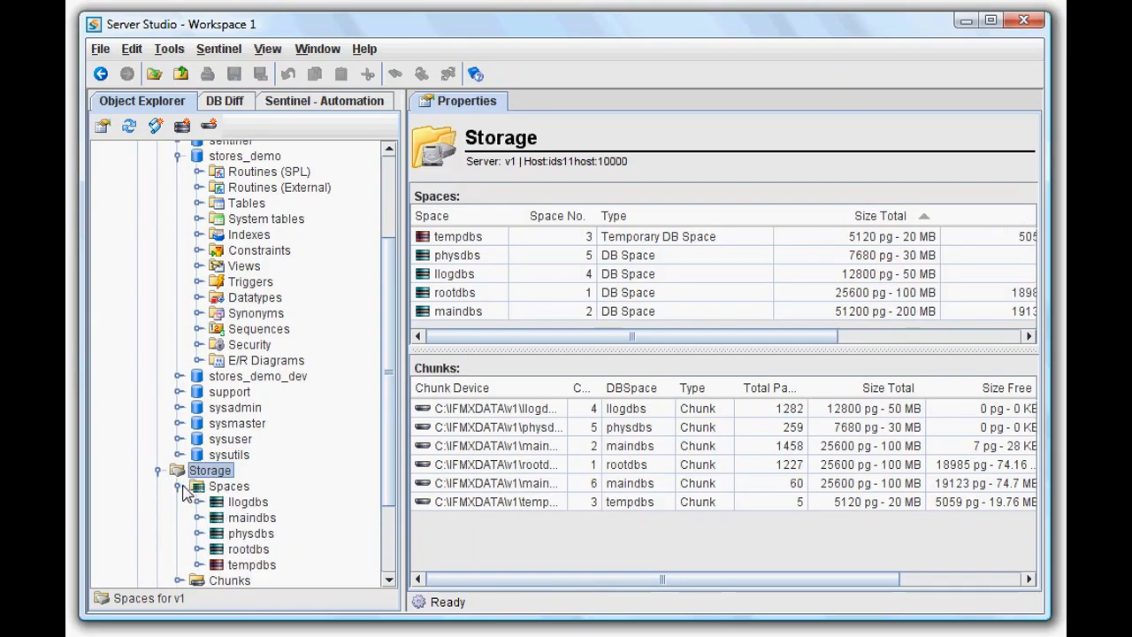
pyautogui.rightClick(263, 520)
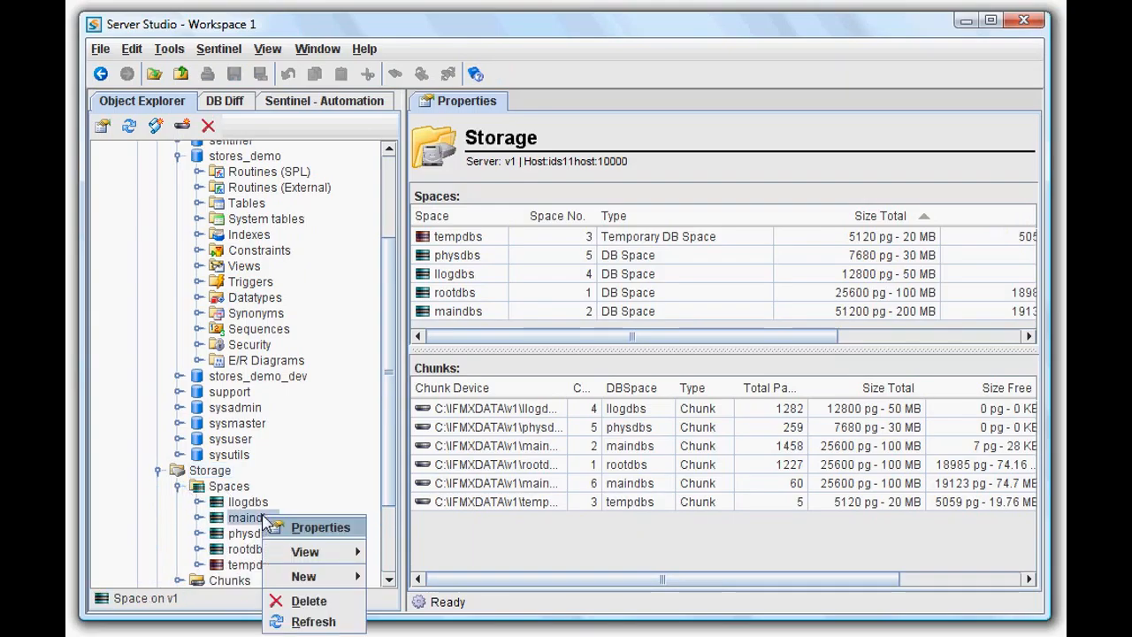
pyautogui.moveTo(310, 578)
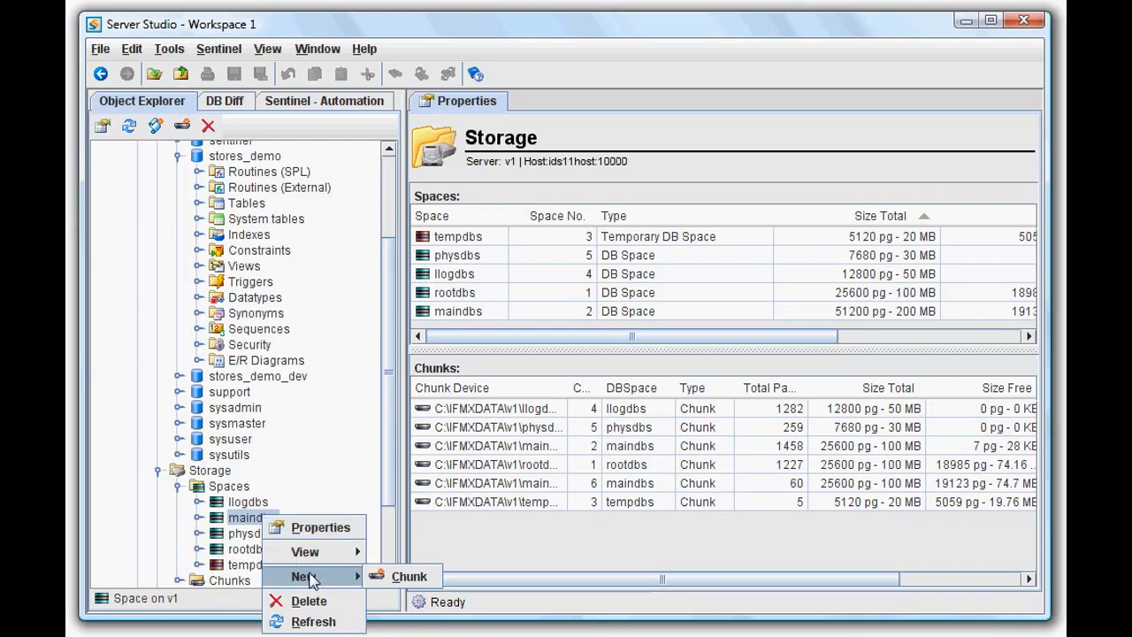
pyautogui.click(386, 582)
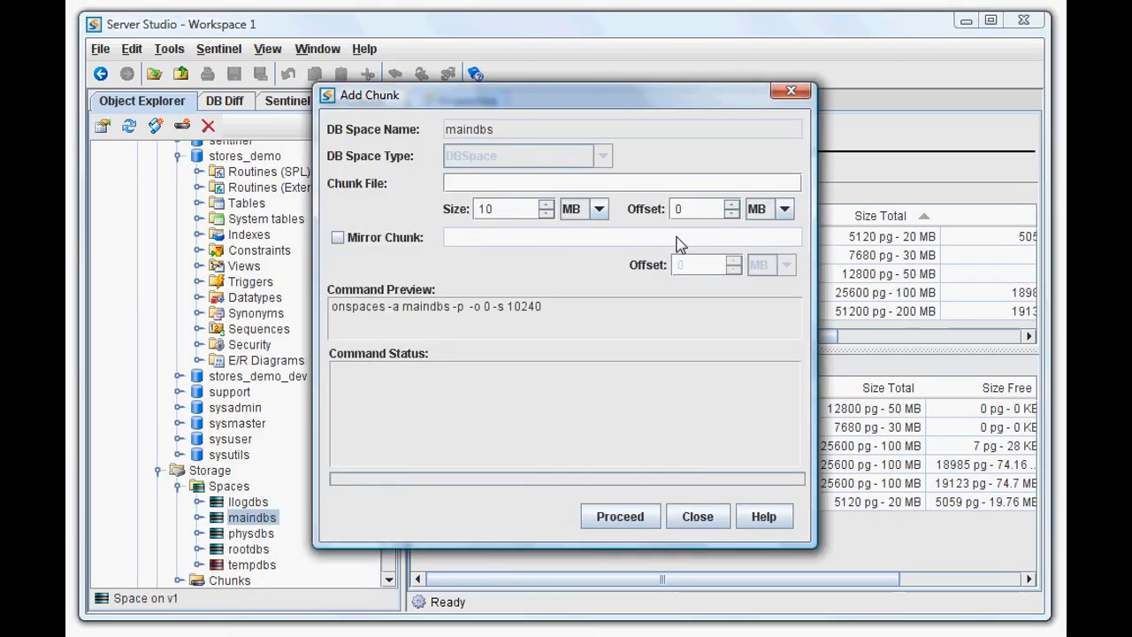
# Enter /dev/another_chunk as the chunk file for the new maindbs chunk.
pyautogui.click(595, 184)
pyautogui.write('.dev')
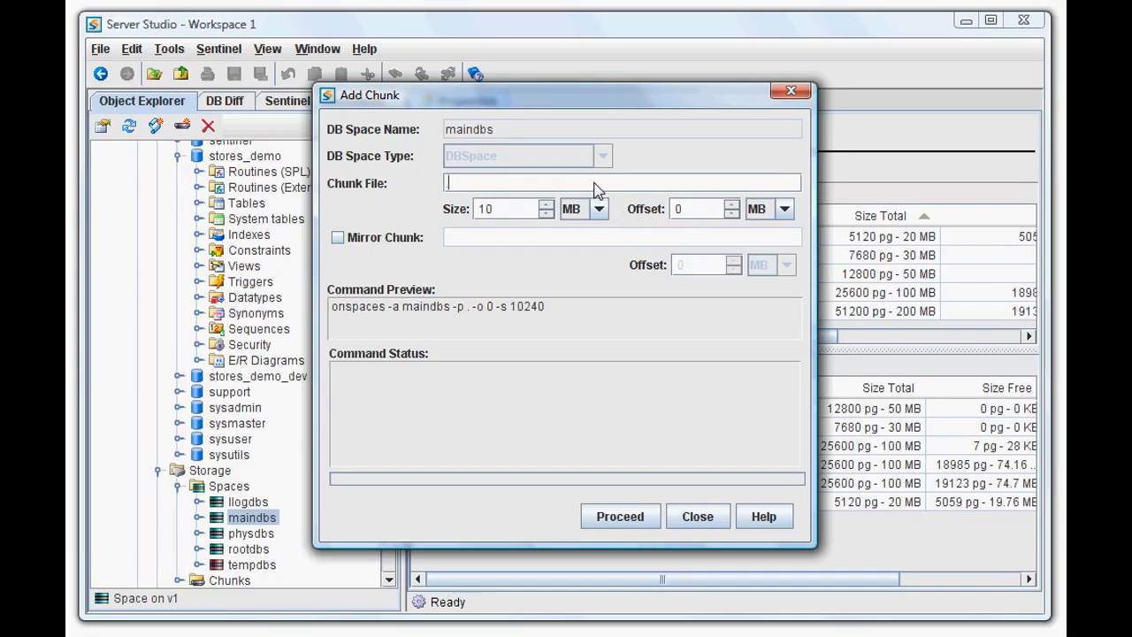
pyautogui.press('BackSpace')
pyautogui.press('BackSpace')
pyautogui.press('BackSpace')
pyautogui.press('BackSpace')
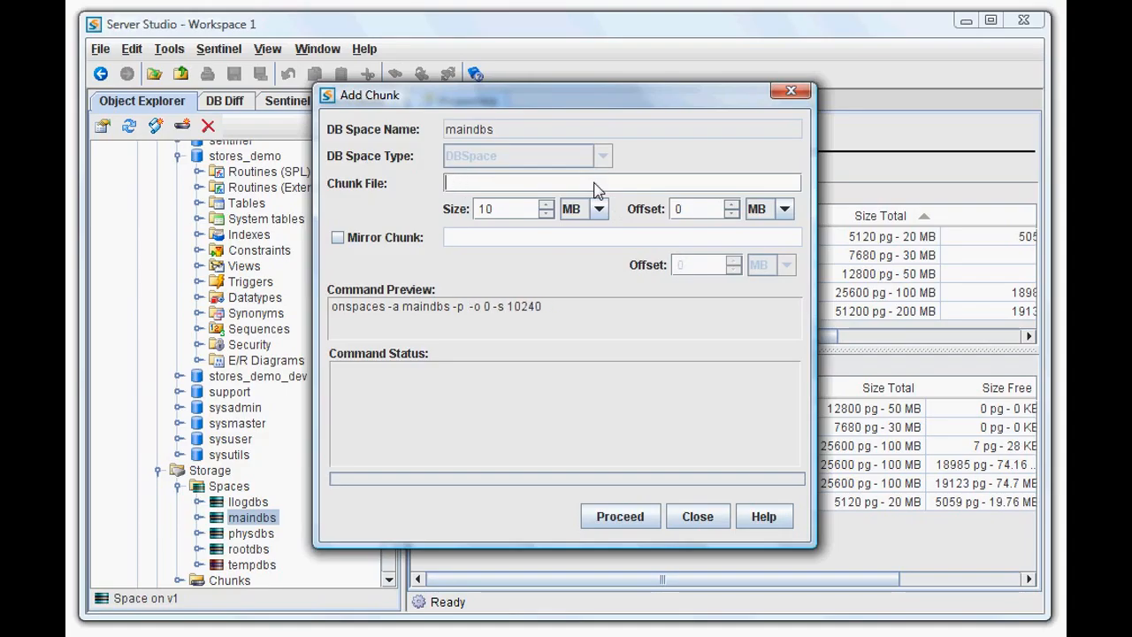
pyautogui.write('/dev/')
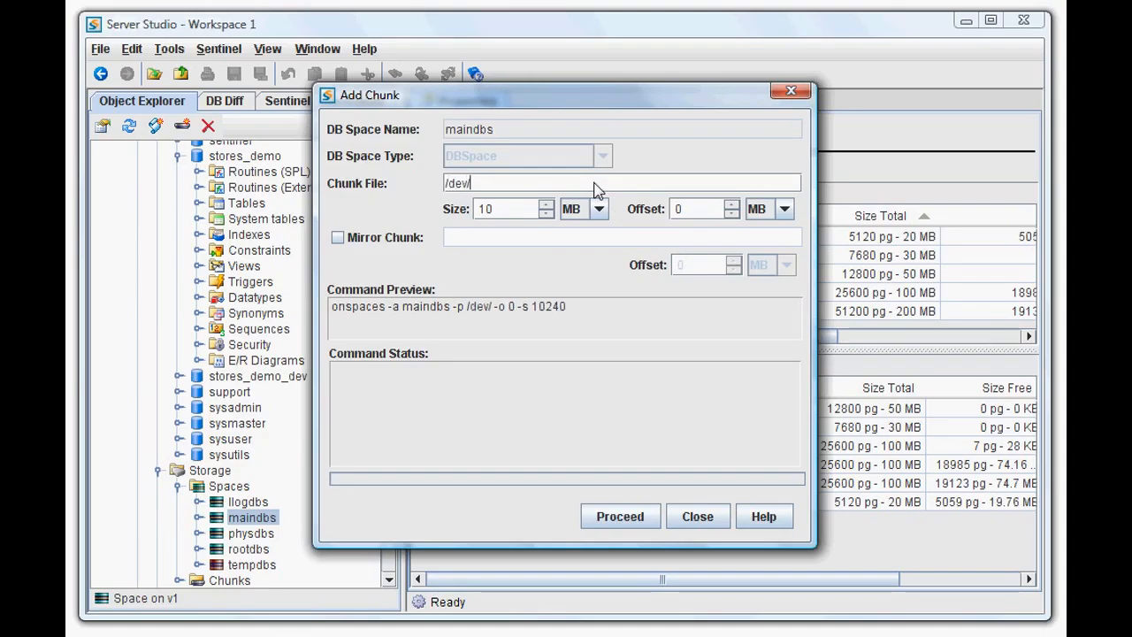
pyautogui.write('another_')
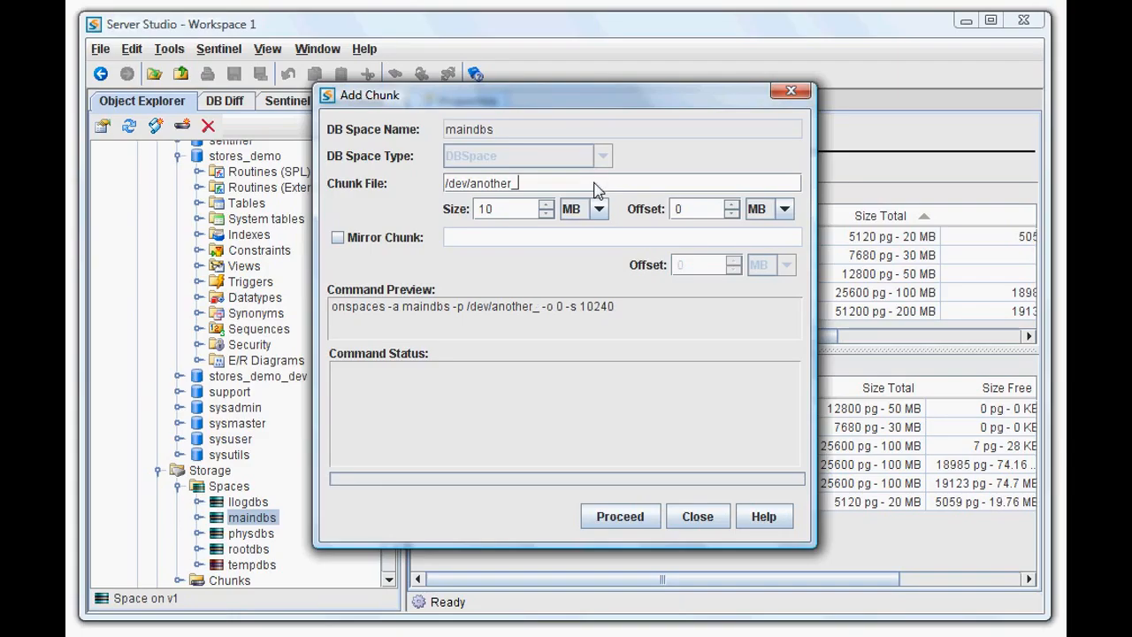
pyautogui.write('chunk')
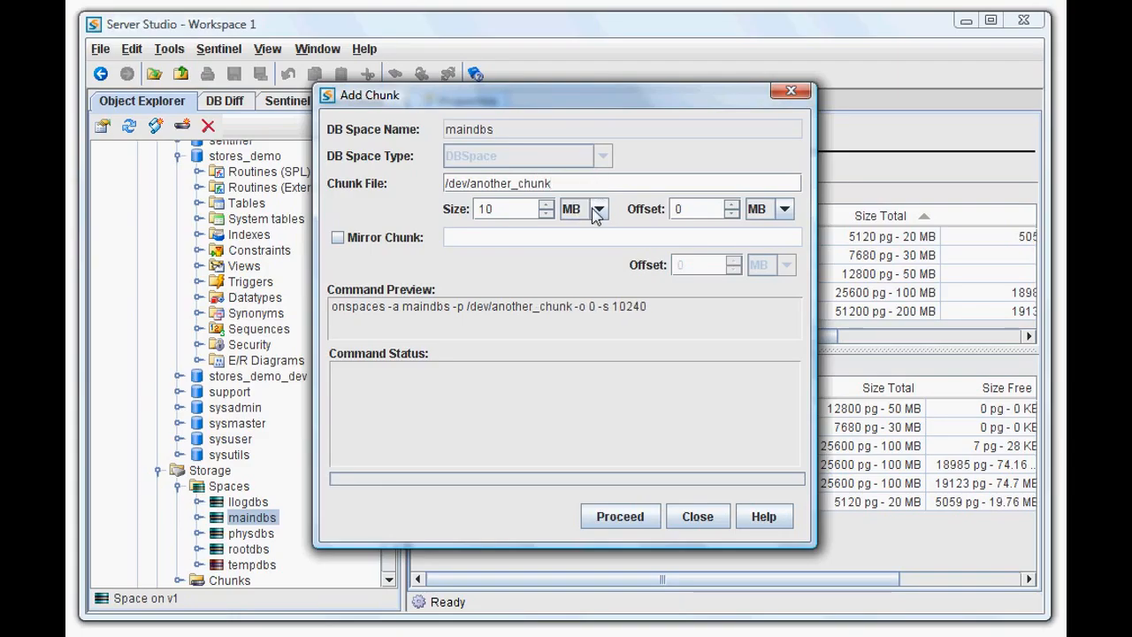
# Set the new chunk's size to 2 GB, review the onspaces command preview, and close the dialog without creating the chunk.
pyautogui.click(598, 210)
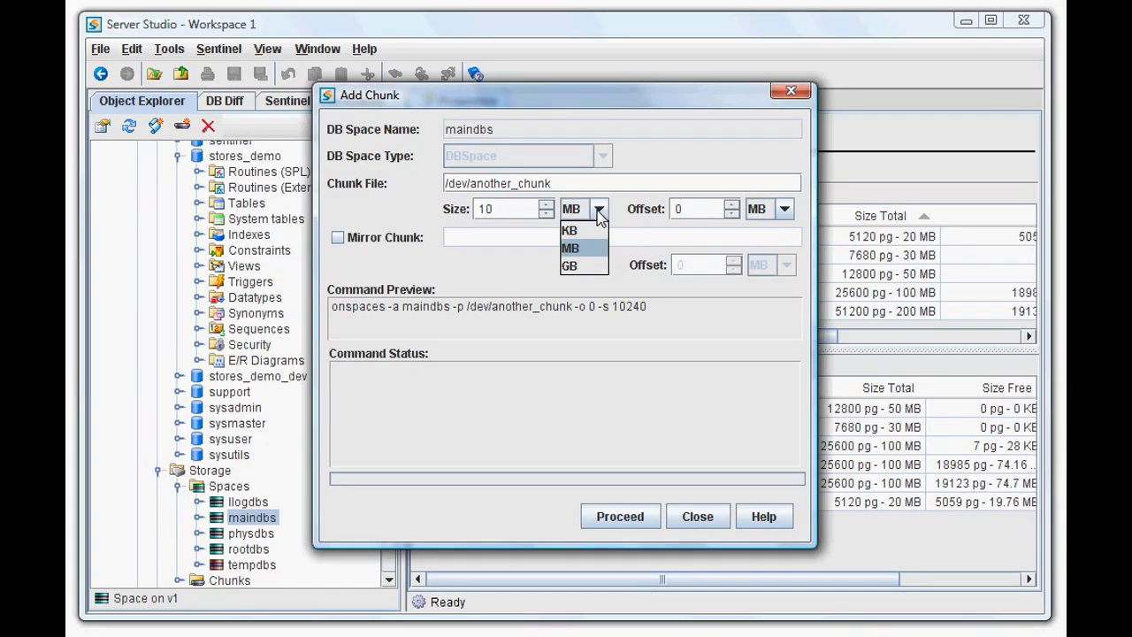
pyautogui.click(589, 264)
pyautogui.doubleClick(495, 215)
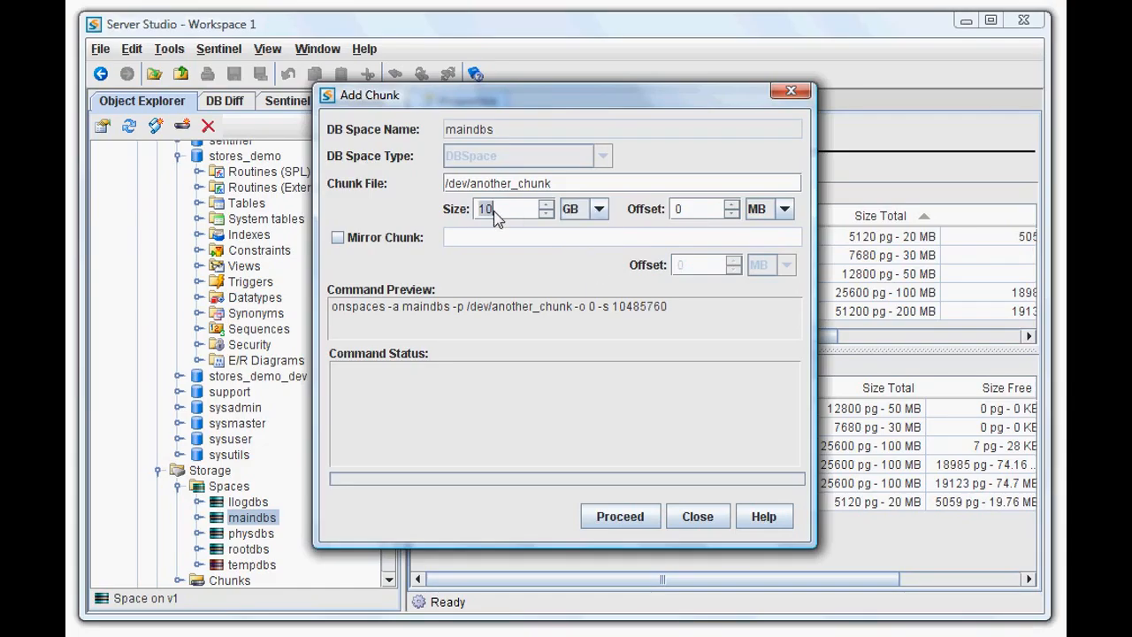
pyautogui.write('2')
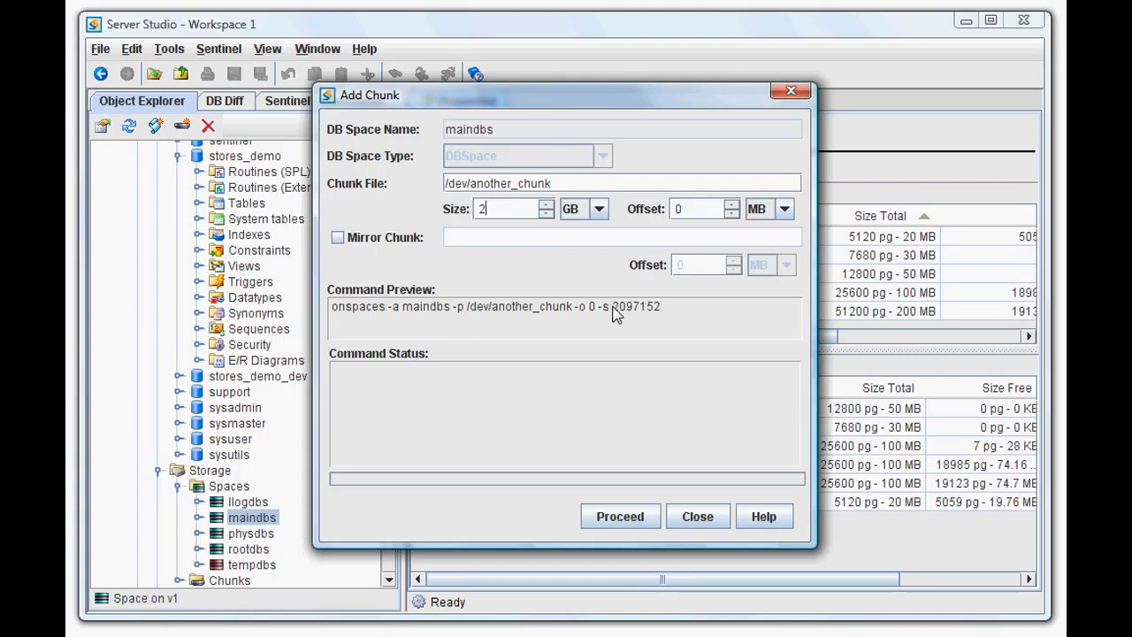
pyautogui.click(703, 520)
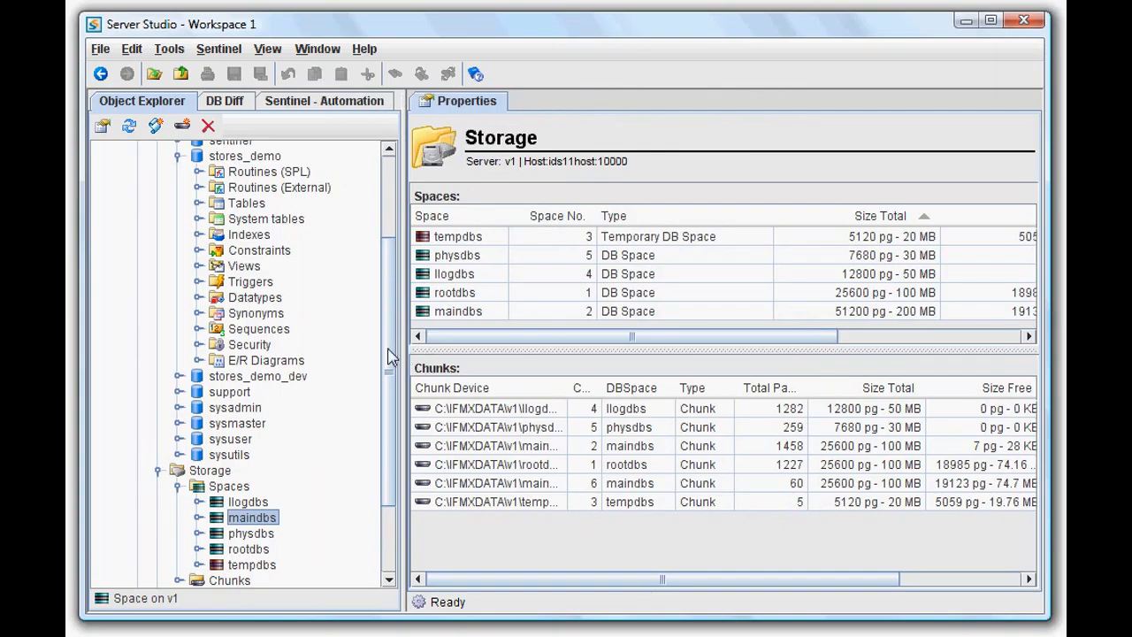
# Show the sessions of server v1 grouped by database and enlarge the details area for the sysmaster sessions.
pyautogui.moveTo(392, 357); pyautogui.dragTo(395, 472)
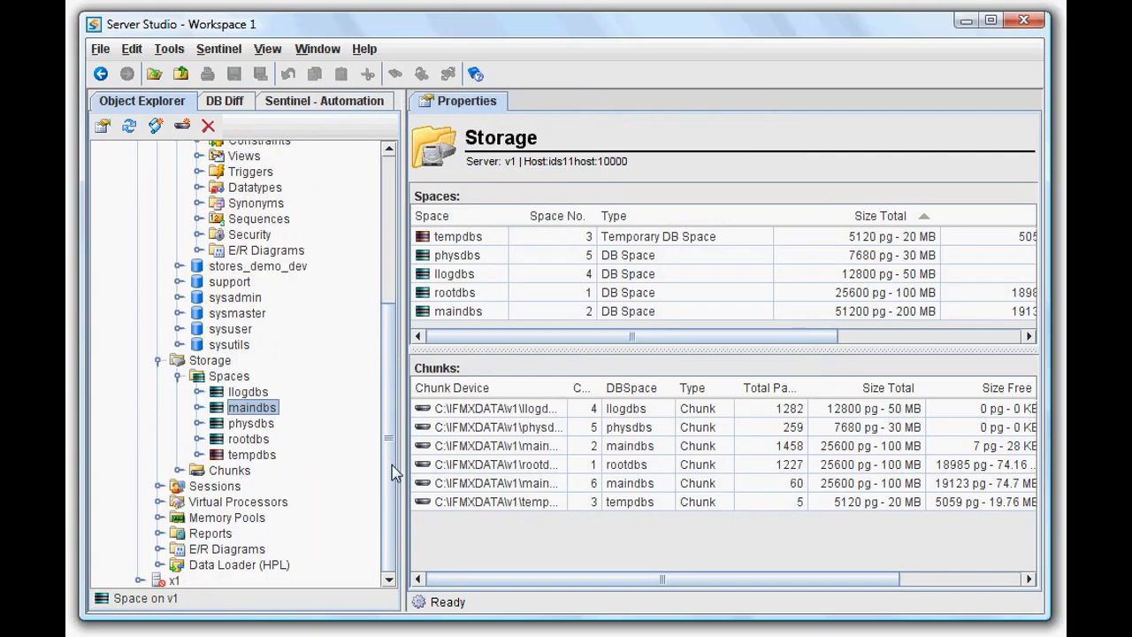
pyautogui.click(215, 489)
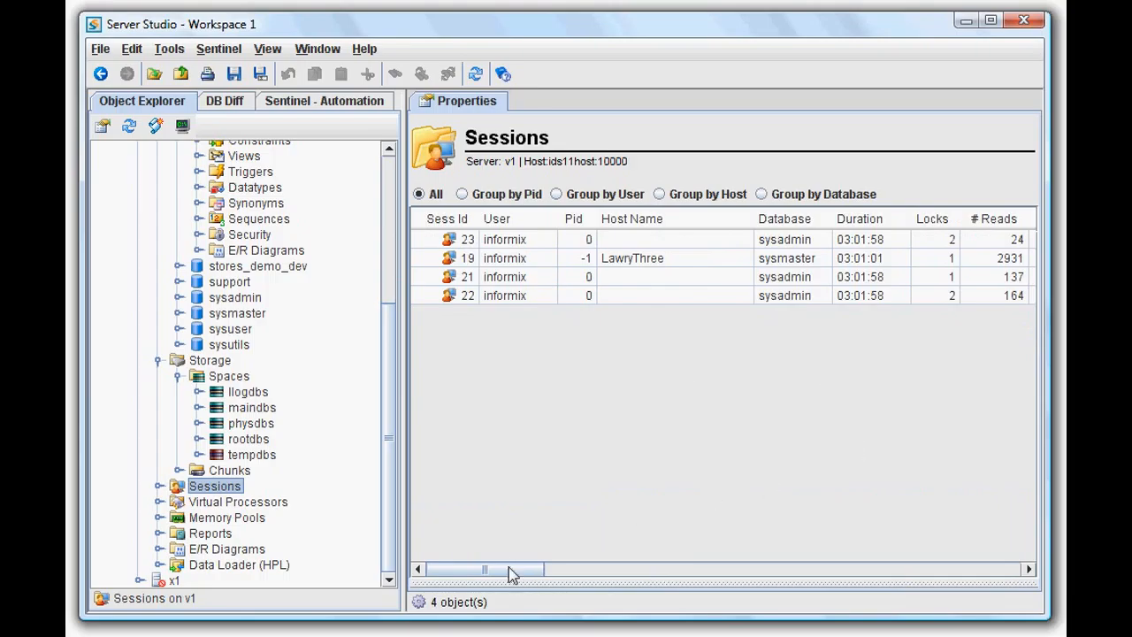
pyautogui.moveTo(509, 567); pyautogui.dragTo(453, 582)
pyautogui.click(762, 195)
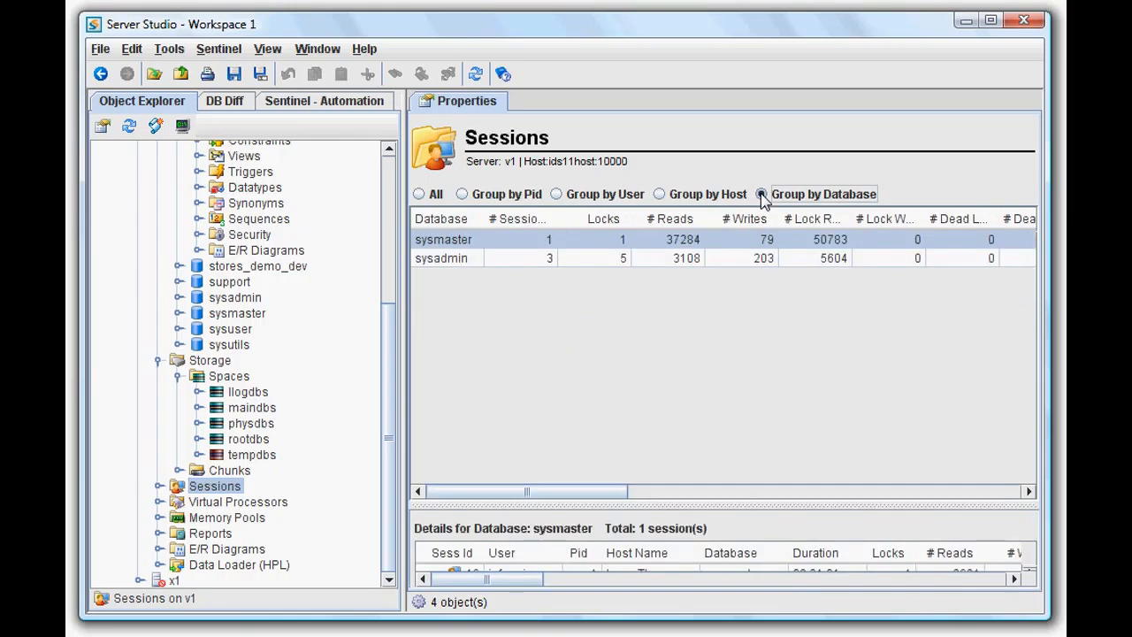
pyautogui.moveTo(676, 508); pyautogui.dragTo(675, 392)
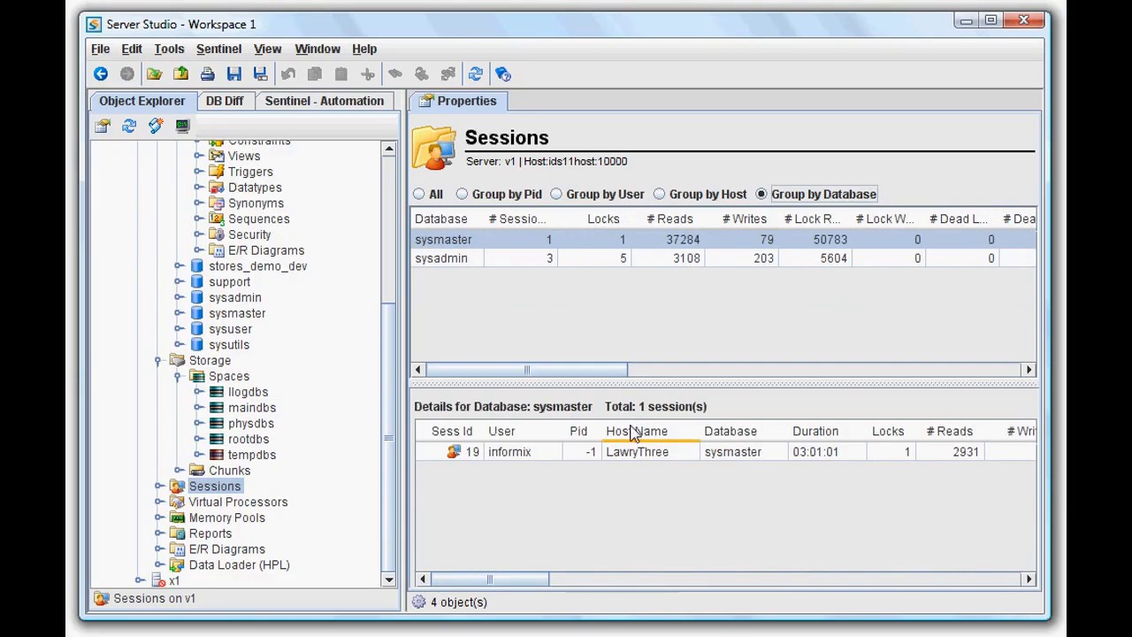
# Examine the SQL, locks, I/O activity and memory of session 19 in sysmaster, ending on its general properties.
pyautogui.doubleClick(575, 452)
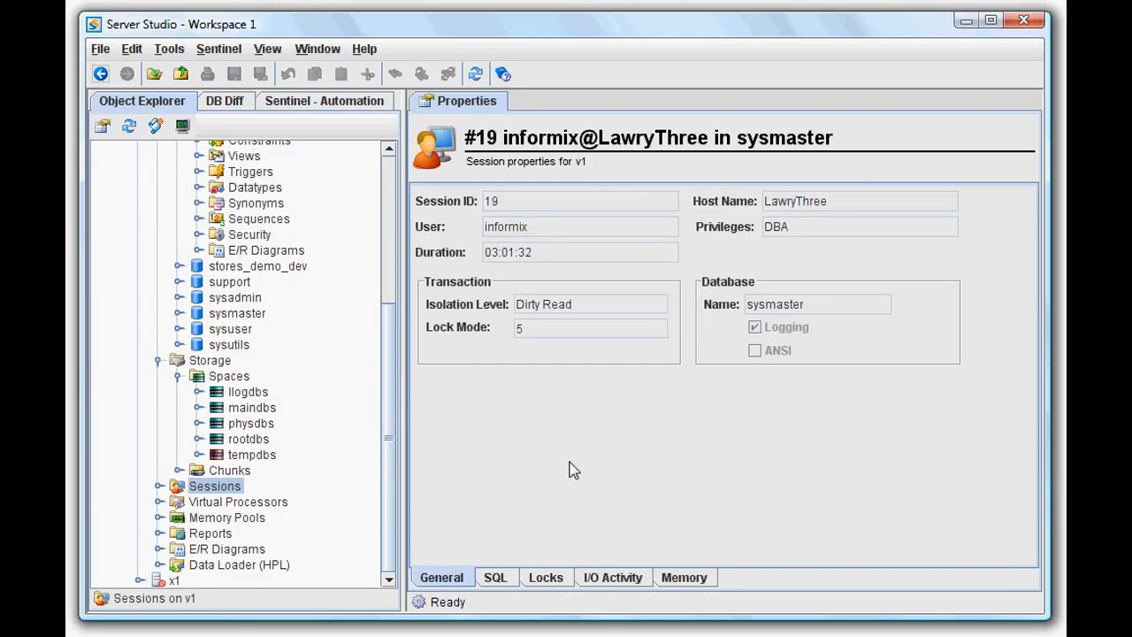
pyautogui.click(502, 580)
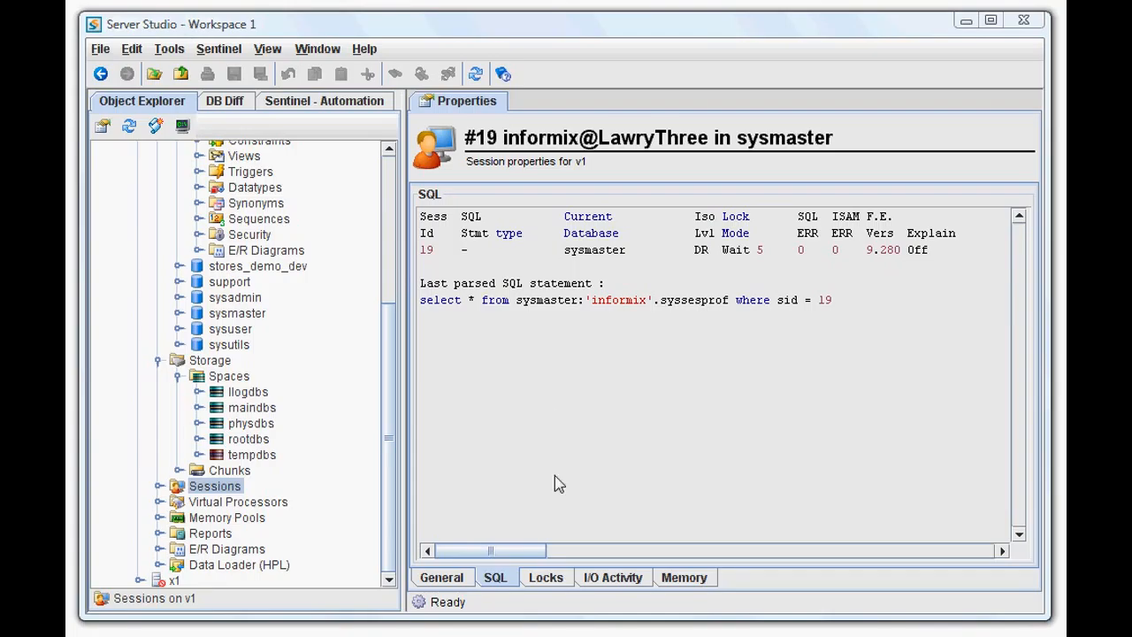
pyautogui.click(547, 584)
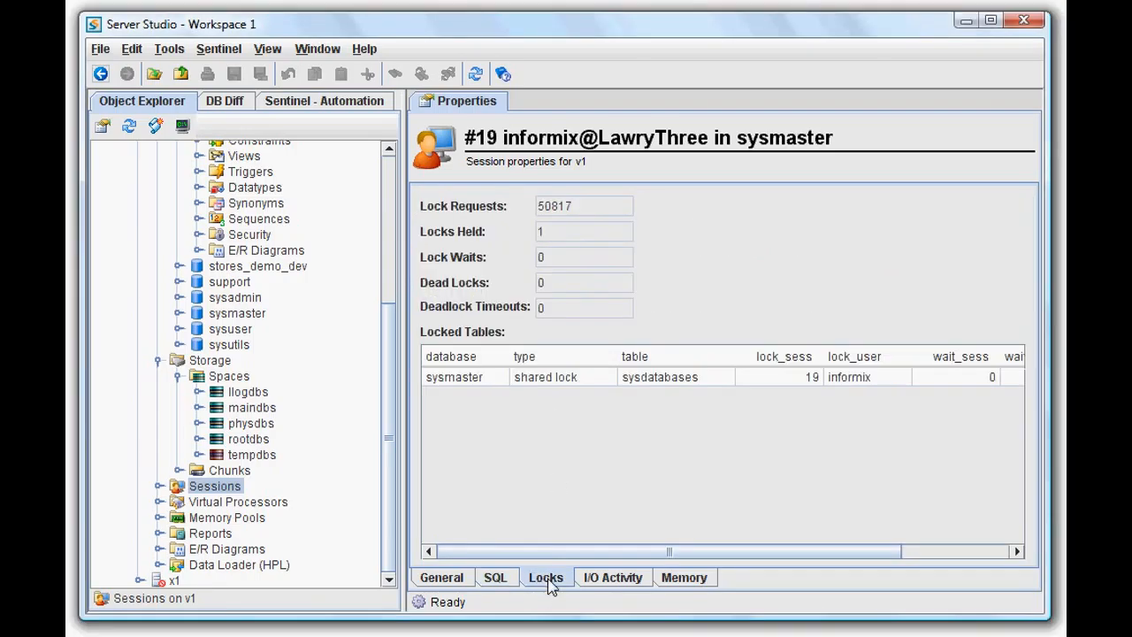
pyautogui.click(609, 584)
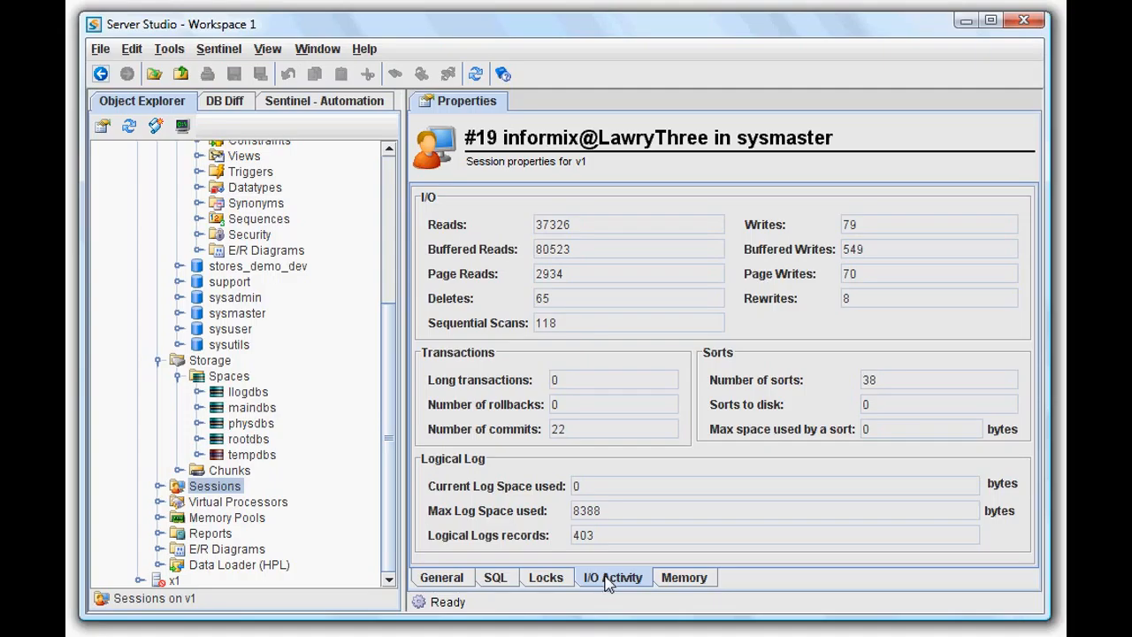
pyautogui.click(679, 584)
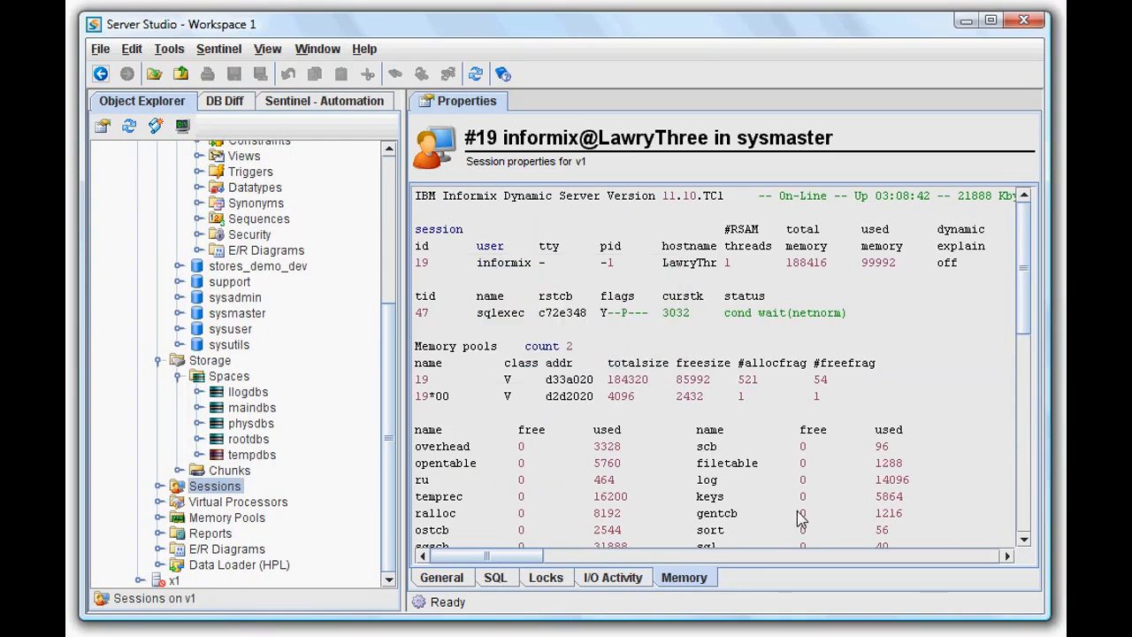
pyautogui.moveTo(1026, 295); pyautogui.dragTo(1024, 491)
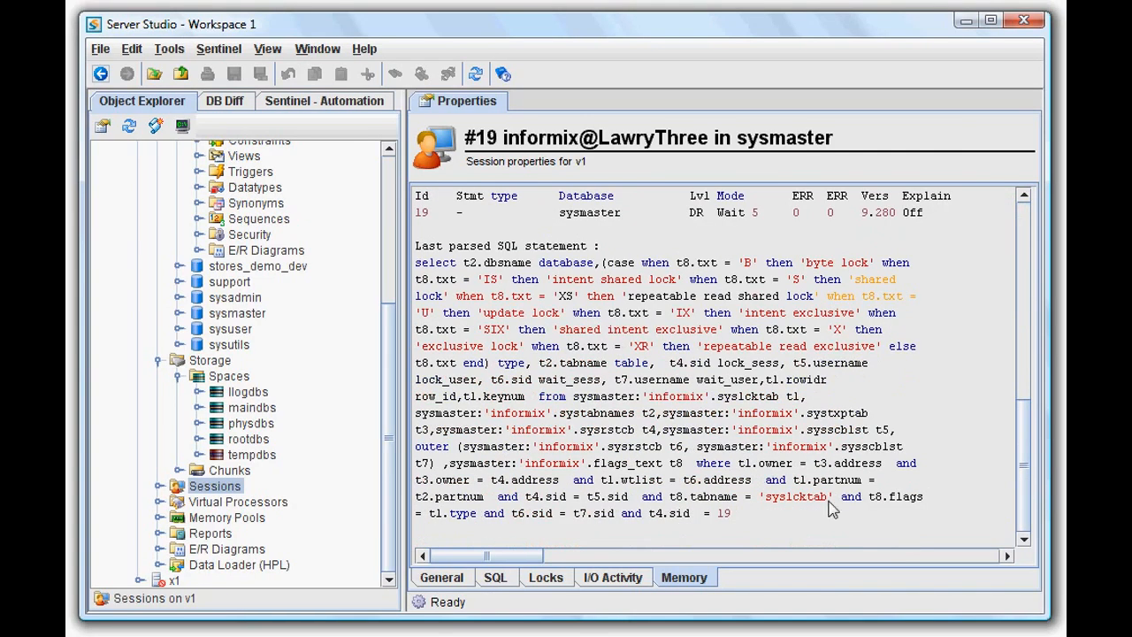
pyautogui.click(455, 585)
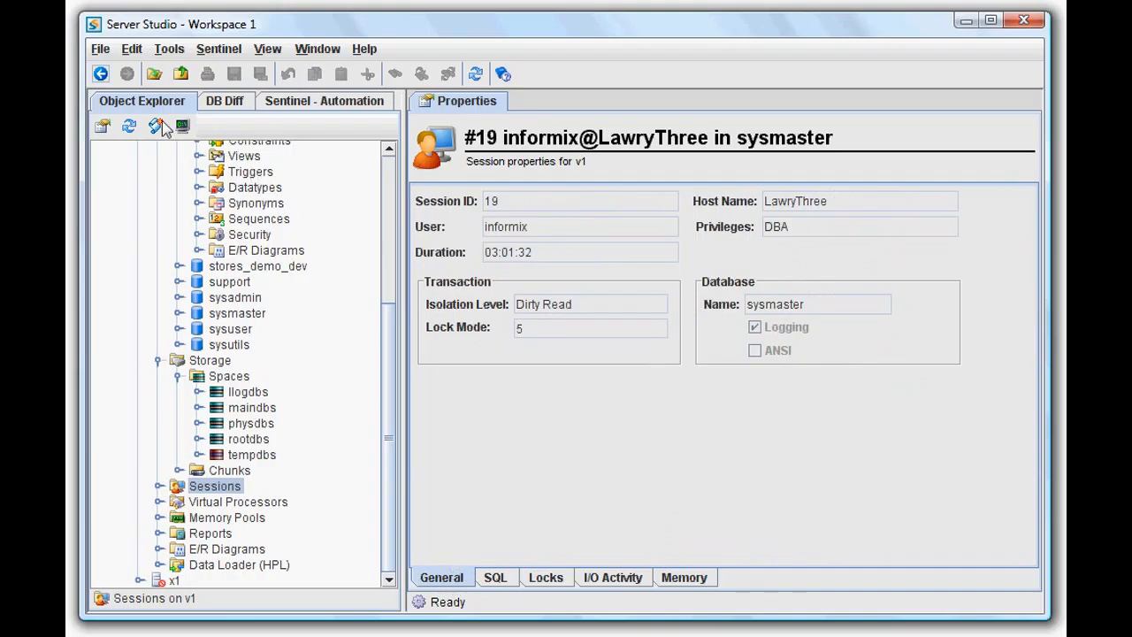
# Return to the sessions overview and request killing session 19 in sysmaster.
pyautogui.click(101, 75)
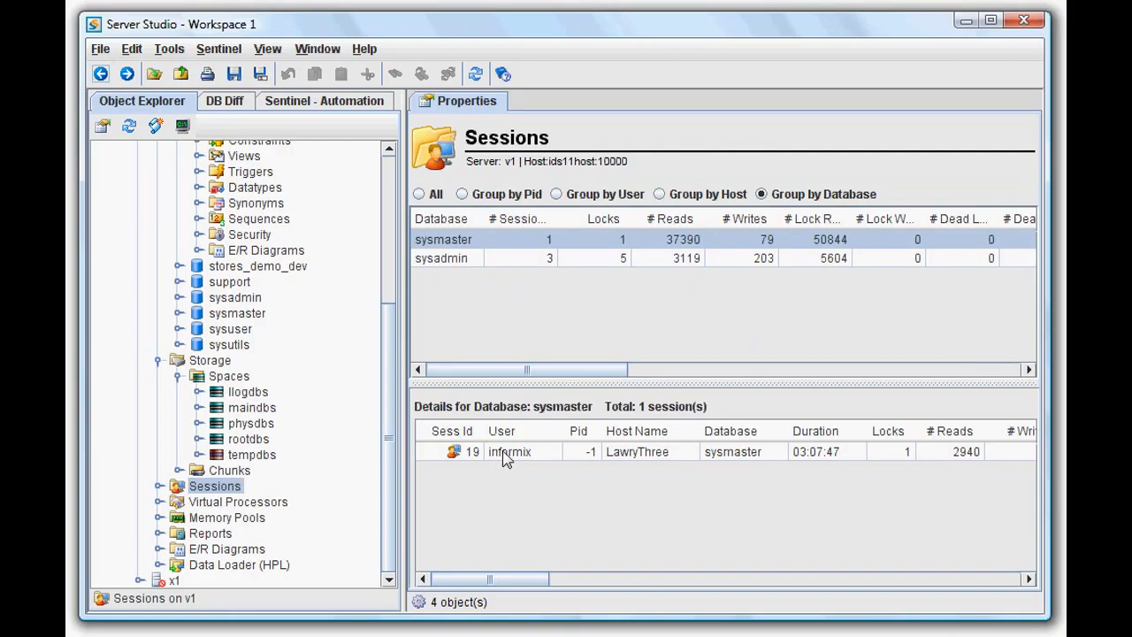
pyautogui.moveTo(528, 581); pyautogui.dragTo(483, 584)
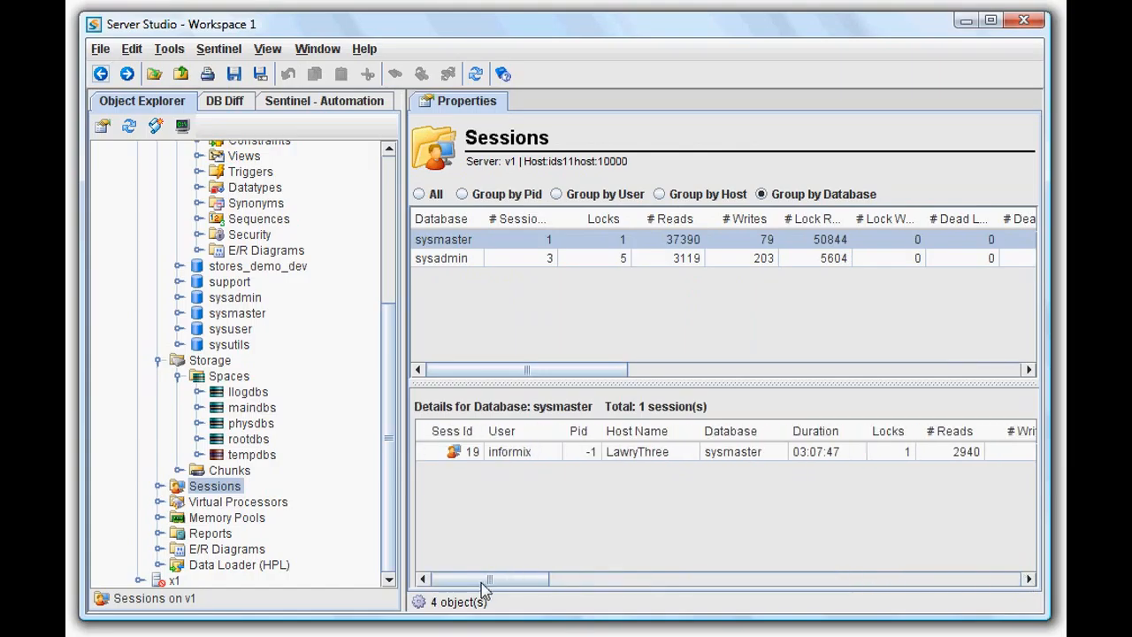
pyautogui.rightClick(517, 452)
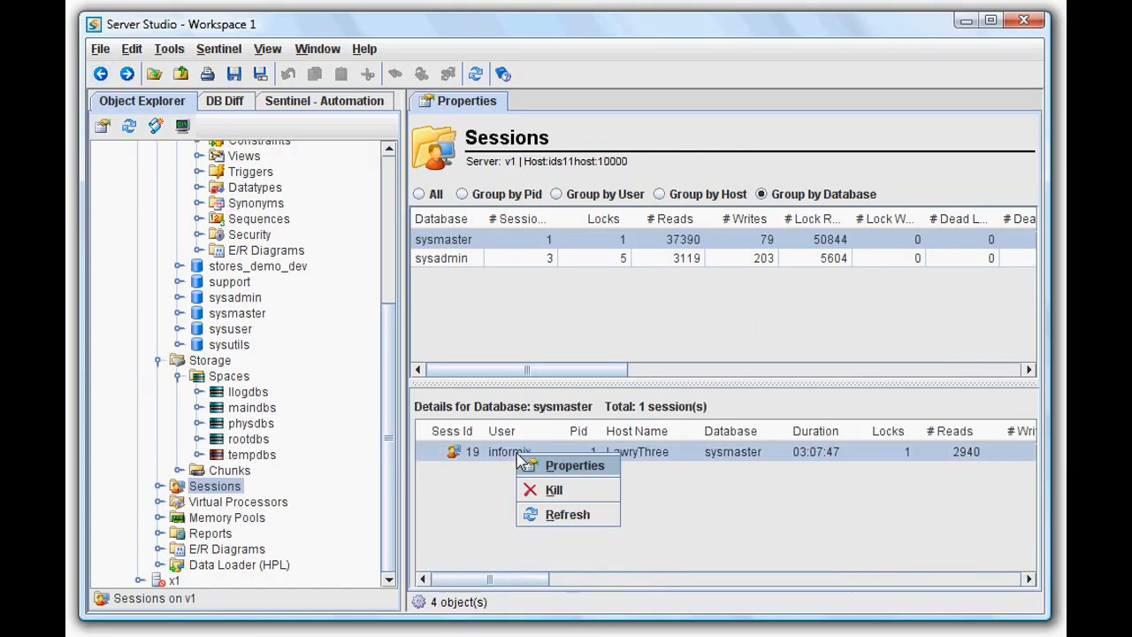
pyautogui.click(550, 491)
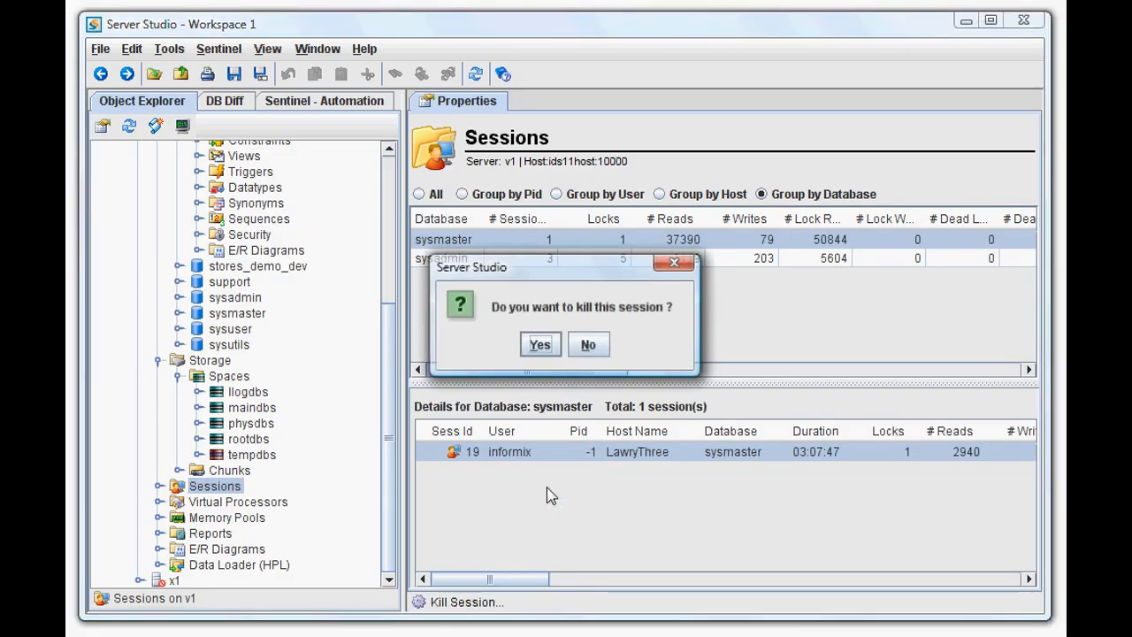